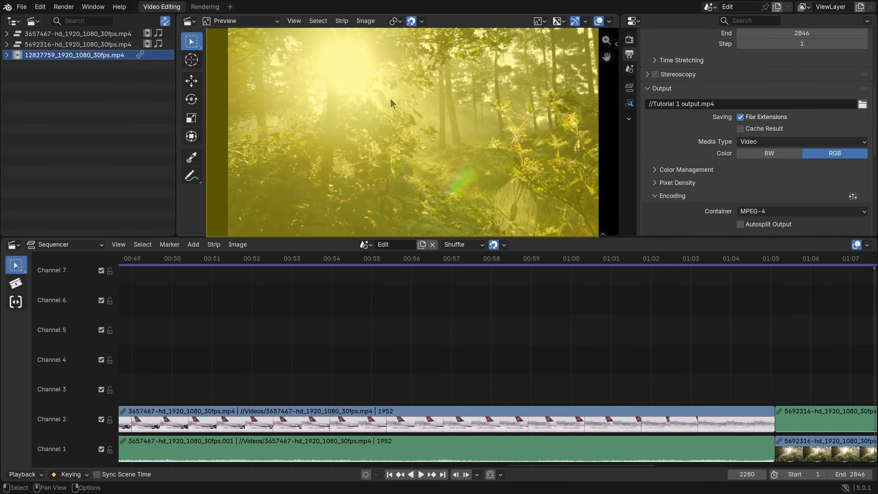
Zoom the preview image out and back in, and zoom the sequencer timeline in the same way
{"action": "scroll", "coordinate": [389, 97], "scroll_direction": "down", "scroll_amount": 4}
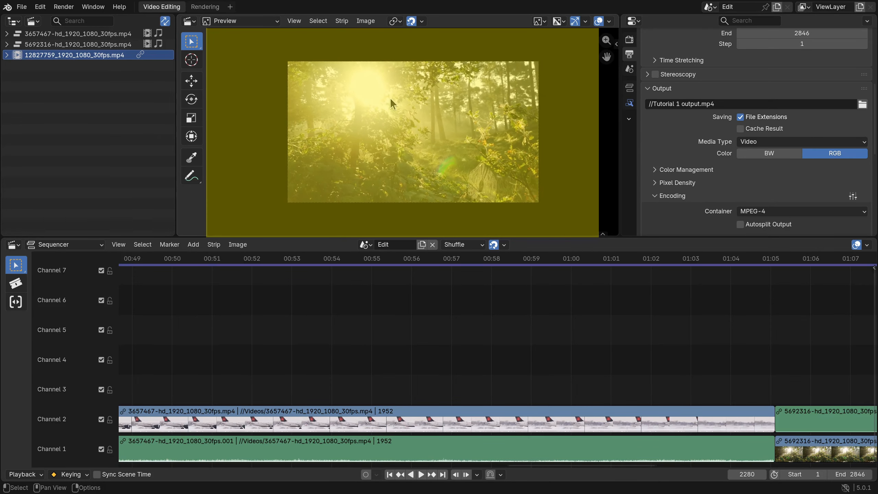
{"action": "scroll", "coordinate": [391, 99], "scroll_direction": "up", "scroll_amount": 4}
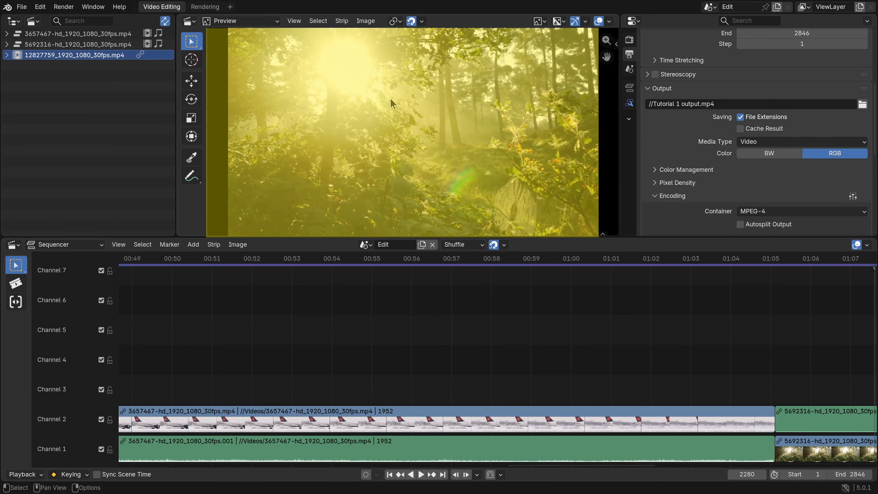
{"action": "scroll", "coordinate": [528, 337], "scroll_direction": "down", "scroll_amount": 2}
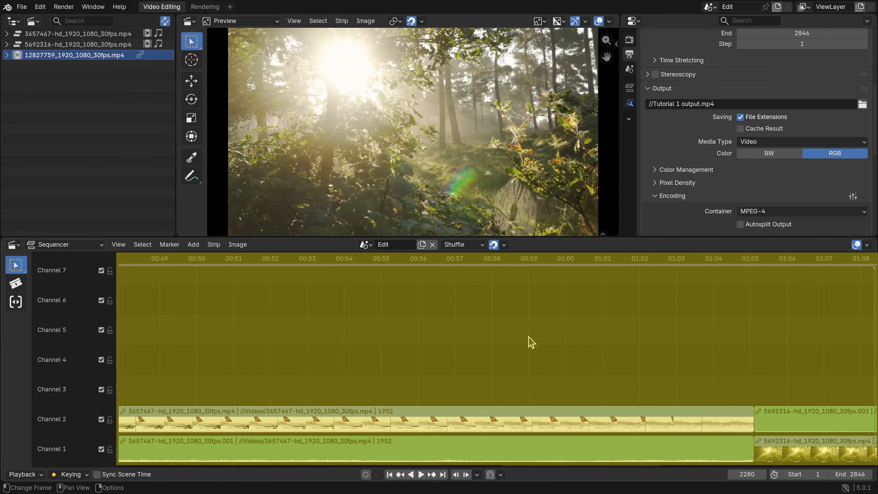
{"action": "scroll", "coordinate": [529, 341], "scroll_direction": "down", "scroll_amount": 1}
{"action": "scroll", "coordinate": [529, 341], "scroll_direction": "up", "scroll_amount": 3}
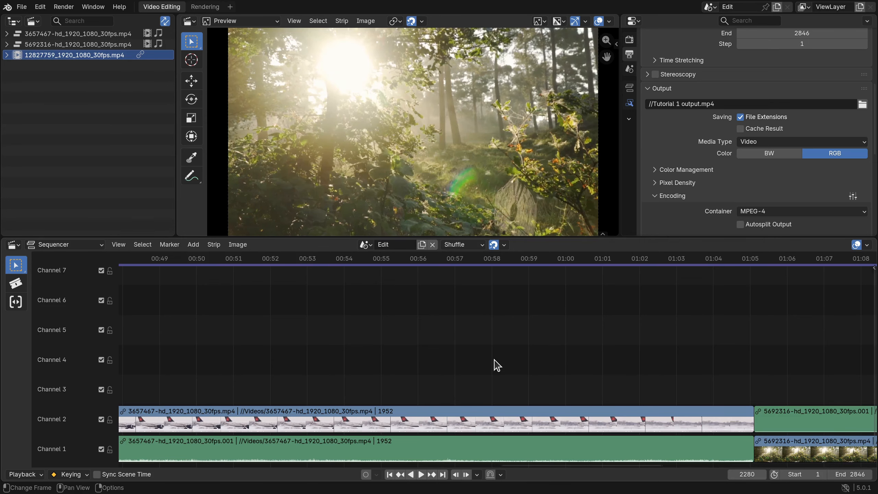
Fit all strips into the sequencer and zoom the timeline in and out by single increments
{"action": "key", "text": "Home"}
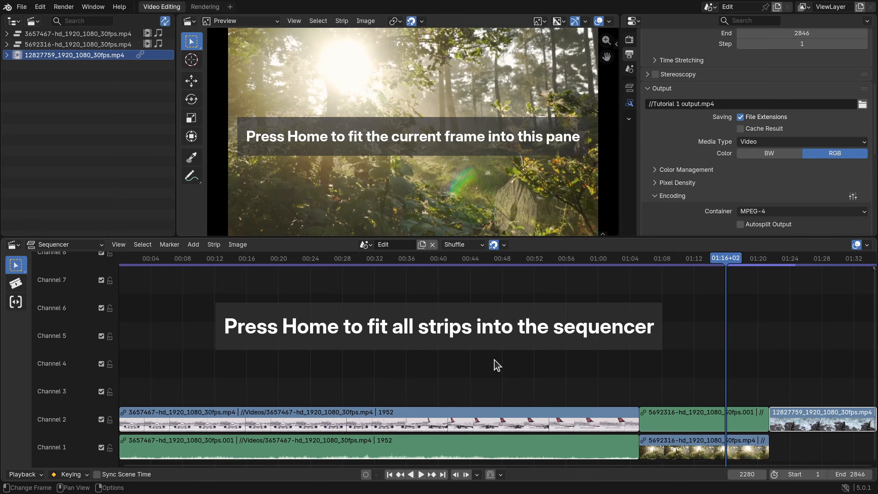
{"action": "key", "text": "KP_Subtract"}
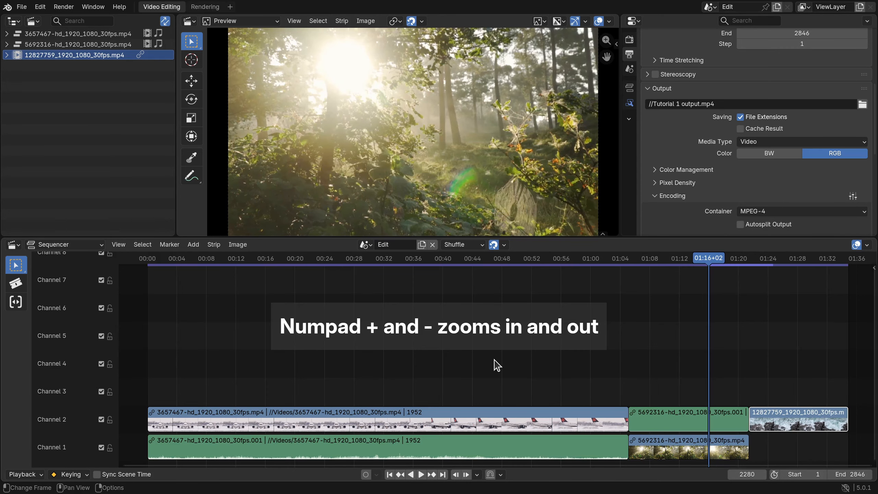
{"action": "key", "text": "KP_Add"}
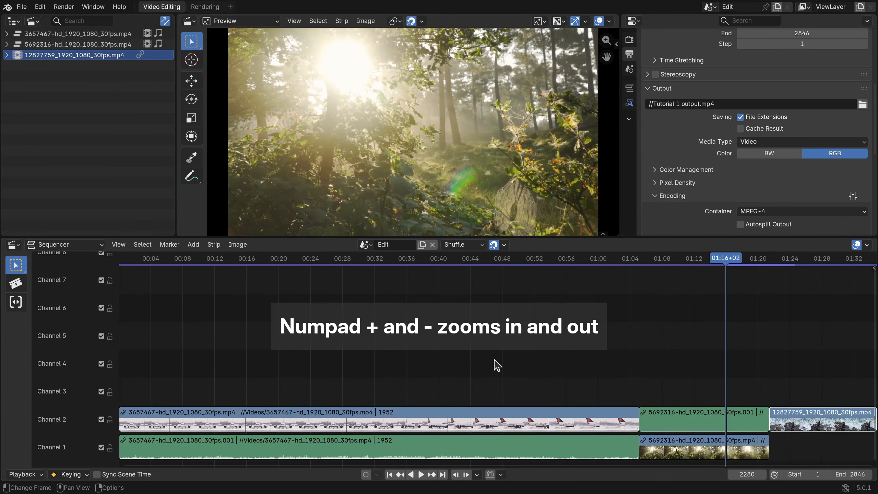
{"action": "key", "text": "KP_Subtract"}
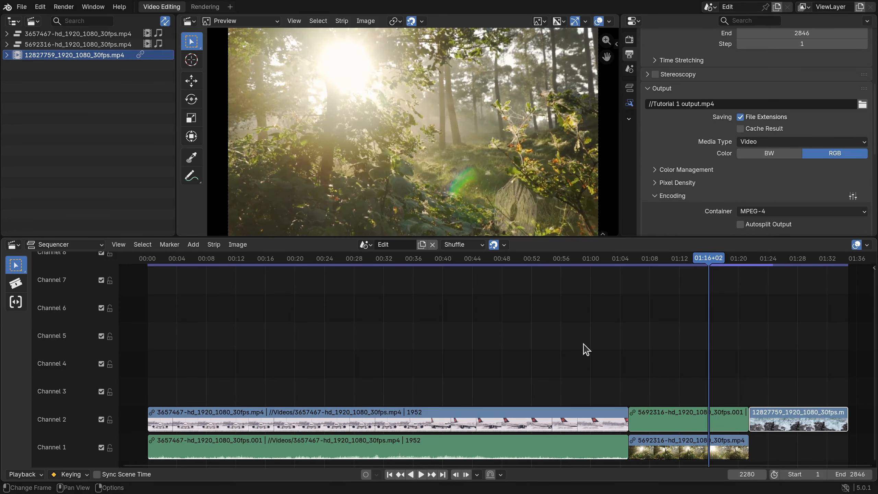
Zoom the sequencer timeline in and out around the strips and pan it sideways
{"action": "scroll", "coordinate": [586, 349], "scroll_direction": "up", "scroll_amount": 3}
{"action": "scroll", "coordinate": [585, 349], "scroll_direction": "down", "scroll_amount": 6}
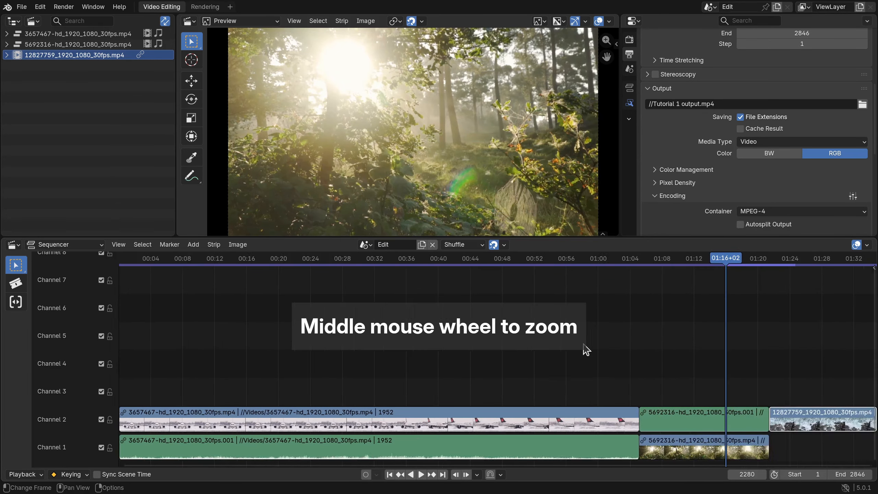
{"action": "scroll", "coordinate": [585, 349], "scroll_direction": "down", "scroll_amount": 5}
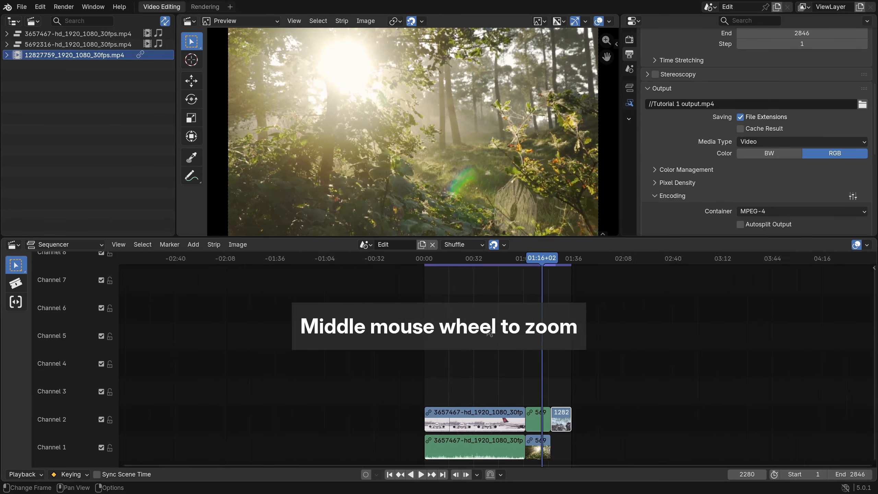
{"action": "scroll", "coordinate": [489, 333], "scroll_direction": "up", "scroll_amount": 6}
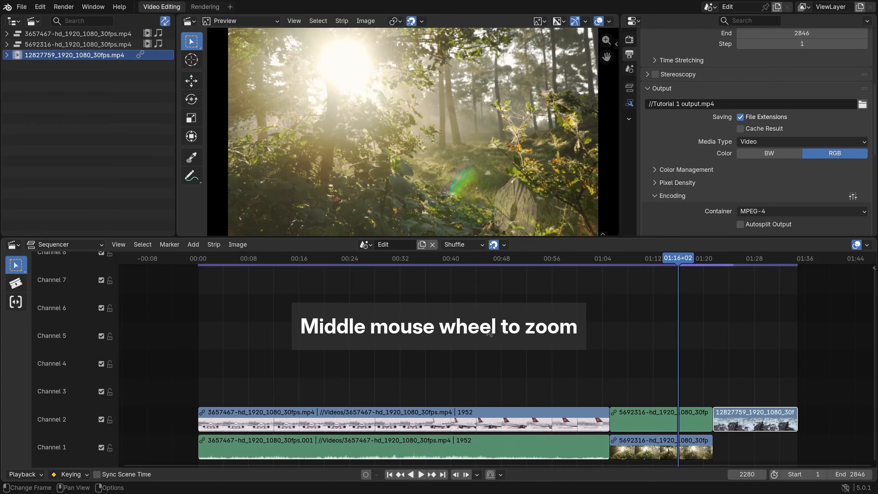
{"action": "scroll", "coordinate": [523, 347], "scroll_direction": "down", "scroll_amount": 3}
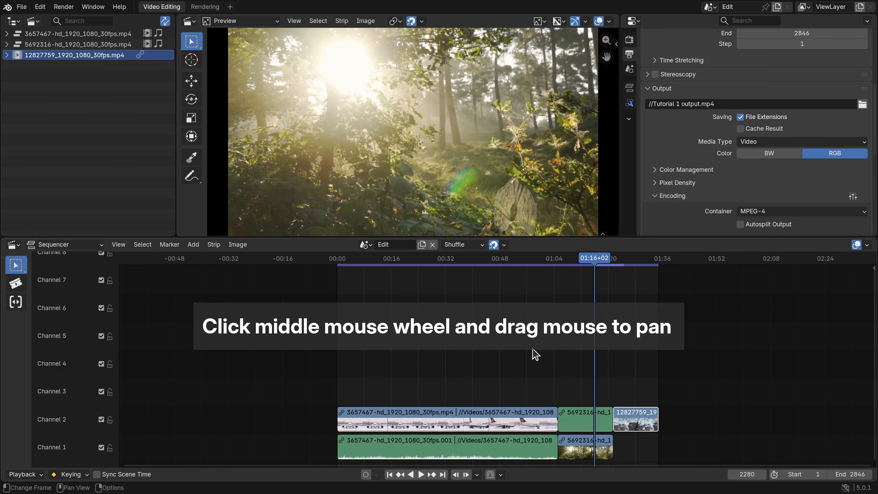
{"action": "middle_click_drag", "start_coordinate": [533, 353], "coordinate": [453, 341]}
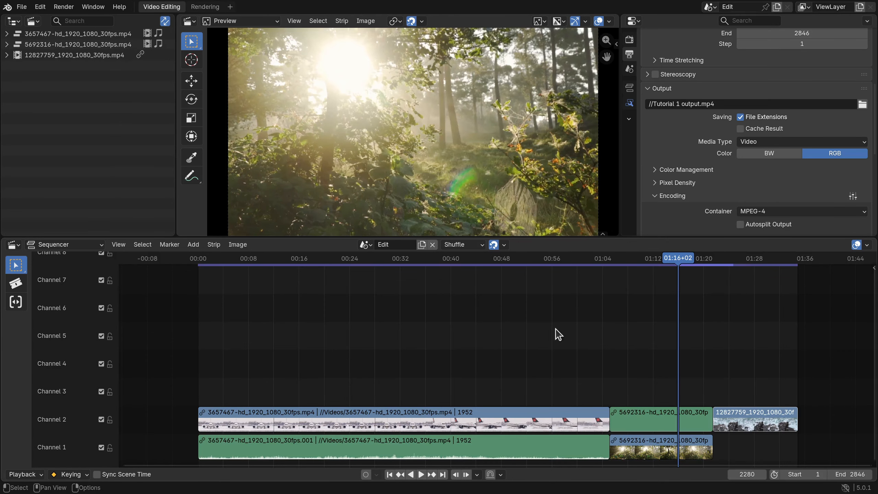
Zoom the sequencer into a boxed area around the forest and ocean clips, and fit all strips back into view
{"action": "key", "text": "shift+b"}
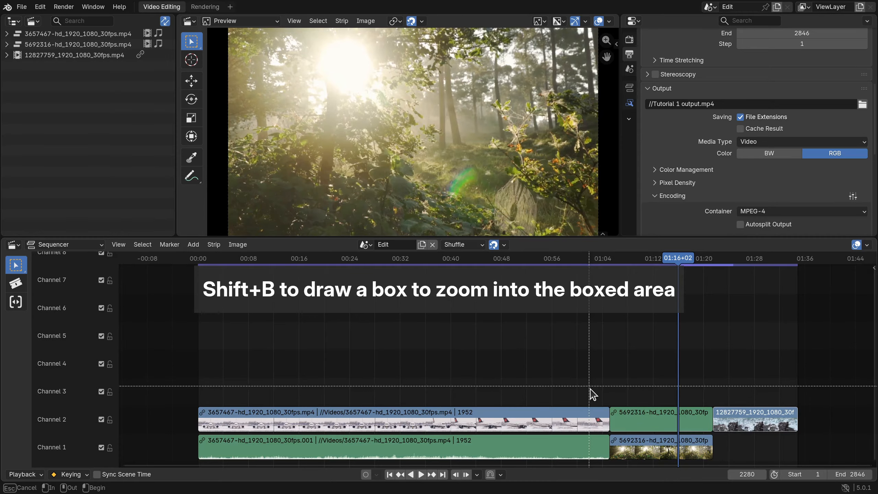
{"action": "left_click_drag", "start_coordinate": [592, 383], "coordinate": [810, 470]}
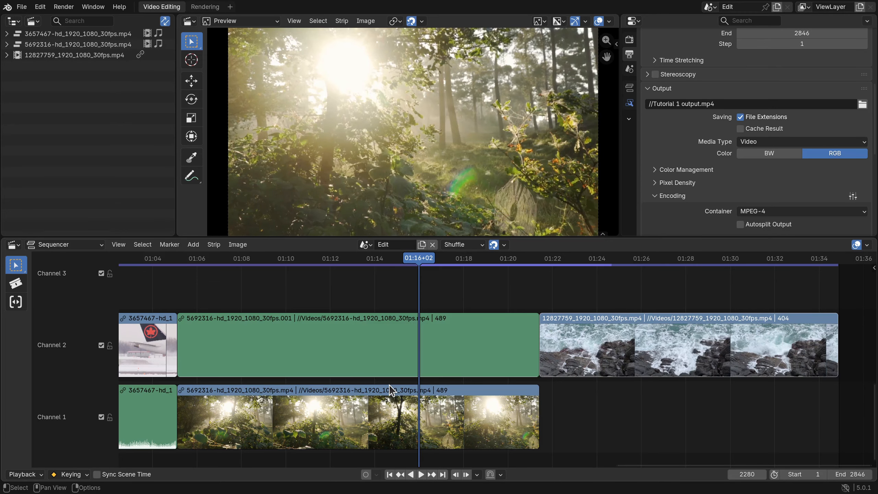
{"action": "key", "text": "Home"}
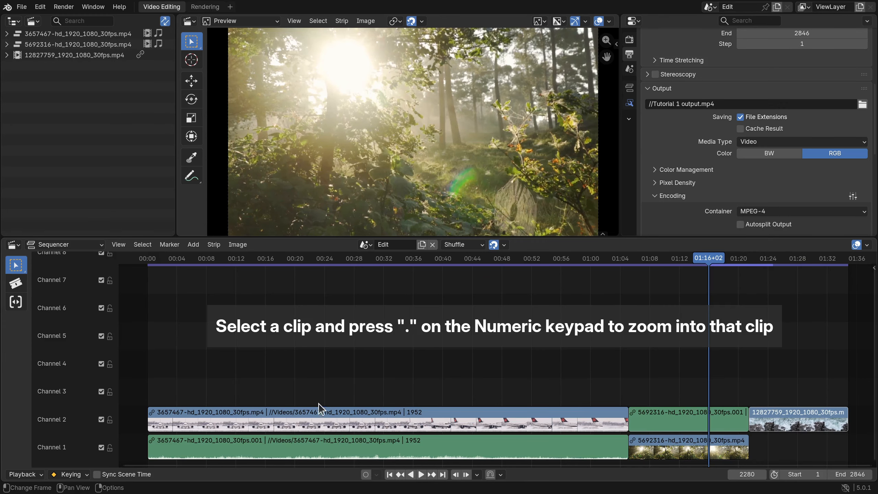
Select the 3657467-hd_1920_1080_30fps.mp4 video strip and frame it in the sequencer, and return to the view of all strips
{"action": "left_click", "coordinate": [354, 418]}
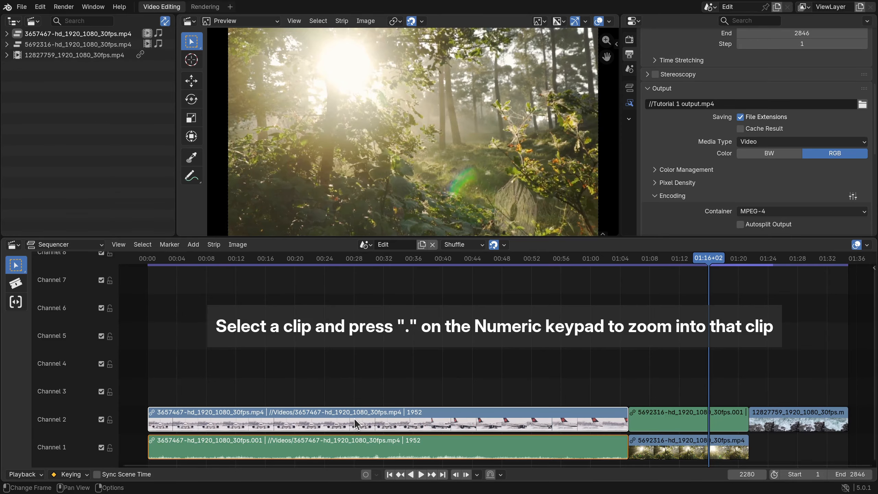
{"action": "key", "text": "KP_Decimal"}
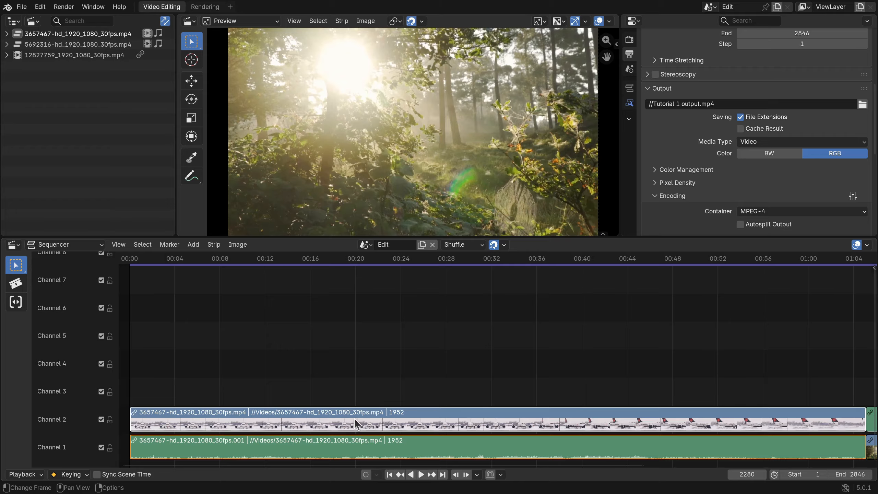
{"action": "key", "text": "Home"}
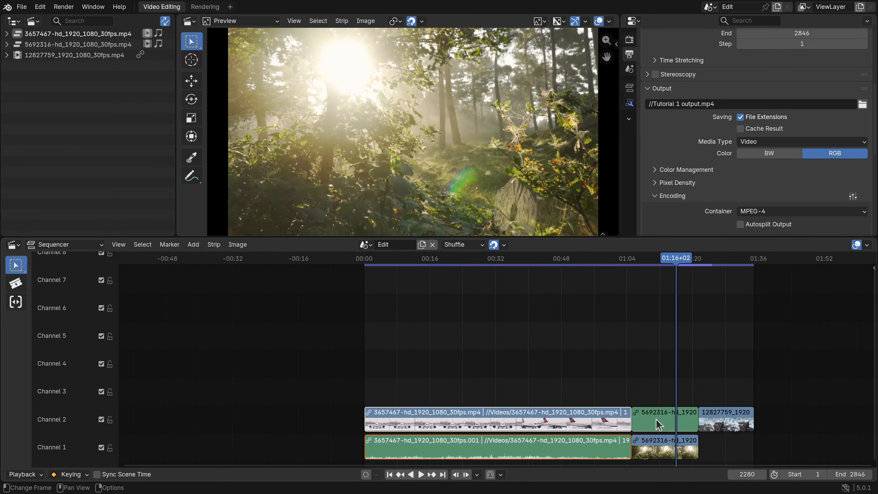
Frame the 5692316-hd_1920_1080_30fps.mp4 strip in the sequencer, followed by the 12827759_1920_1080_30fps.mp4 strip
{"action": "left_click", "coordinate": [649, 454]}
{"action": "key", "text": "KP_Decimal"}
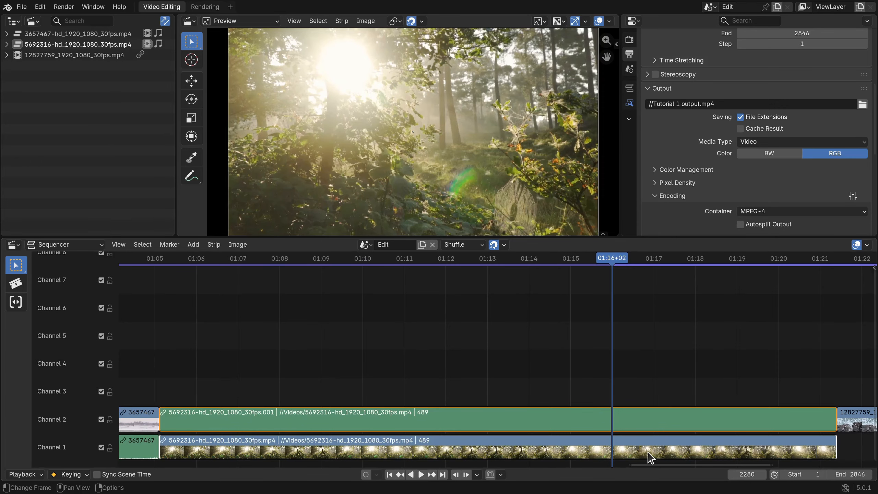
{"action": "left_click", "coordinate": [852, 421]}
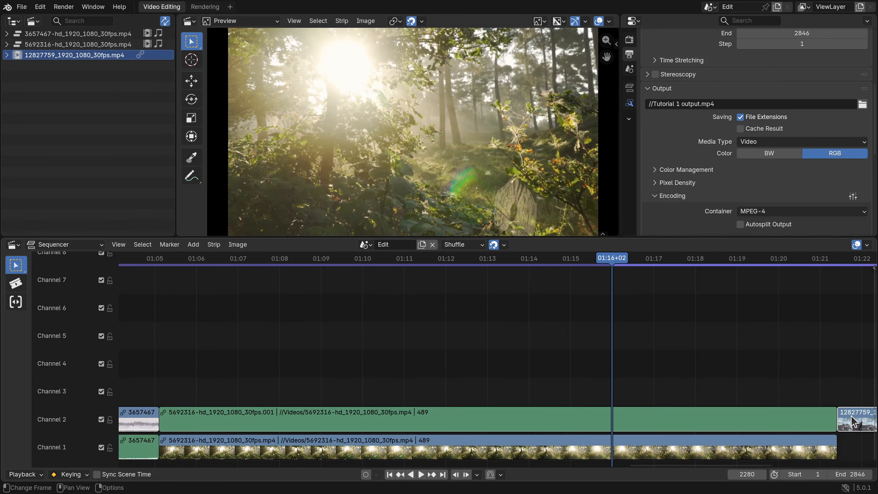
{"action": "key", "text": "KP_Decimal"}
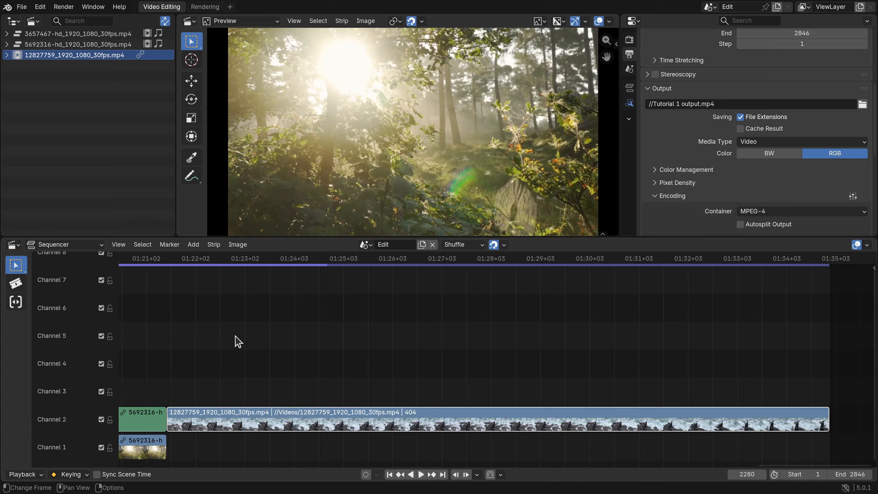
Select the 5692316 and 12827759 video clips together and frame both in the sequencer
{"action": "scroll", "coordinate": [238, 341], "scroll_direction": "down", "scroll_amount": 5}
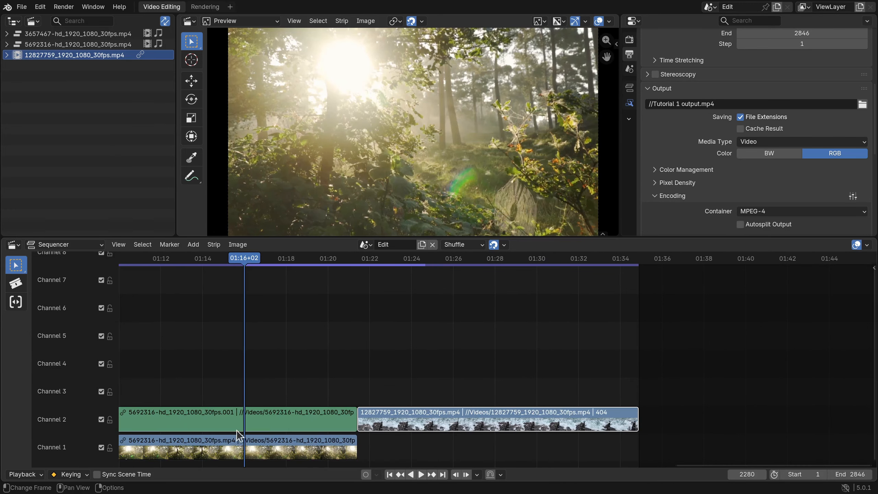
{"action": "left_click", "coordinate": [182, 438]}
{"action": "left_click", "coordinate": [396, 426], "text": "shift"}
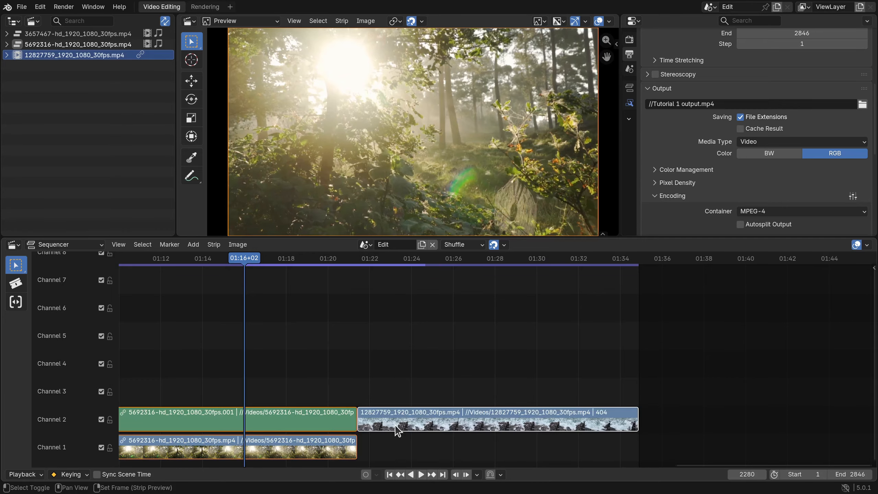
{"action": "key", "text": "KP_Decimal"}
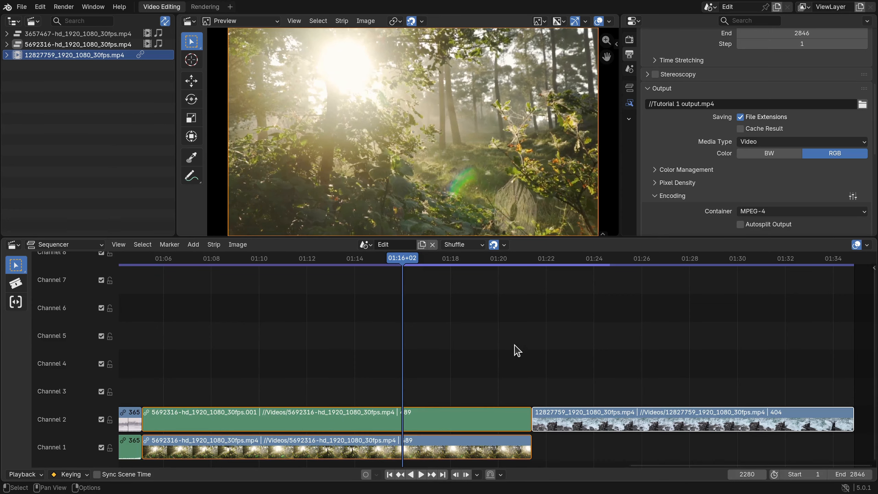
Pan the timeline away from the current frame and centre the sequencer view on the playhead
{"action": "middle_click_drag", "start_coordinate": [513, 351], "coordinate": [373, 356]}
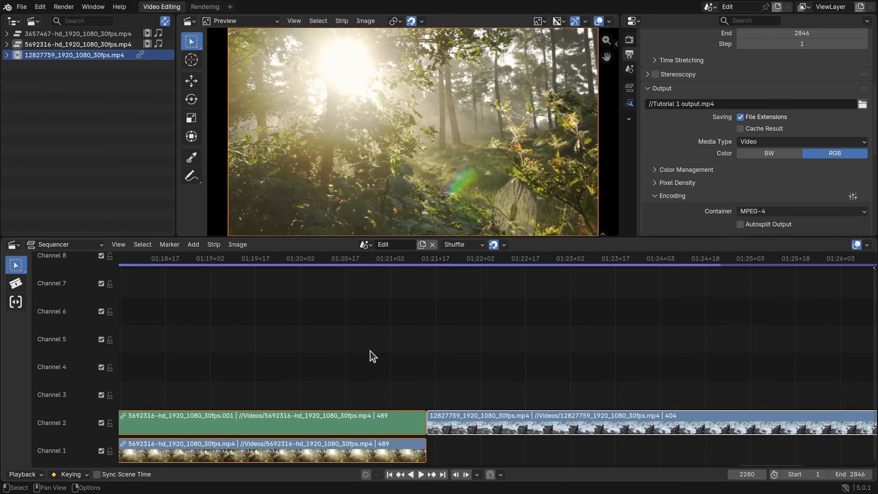
{"action": "key", "text": "KP_0"}
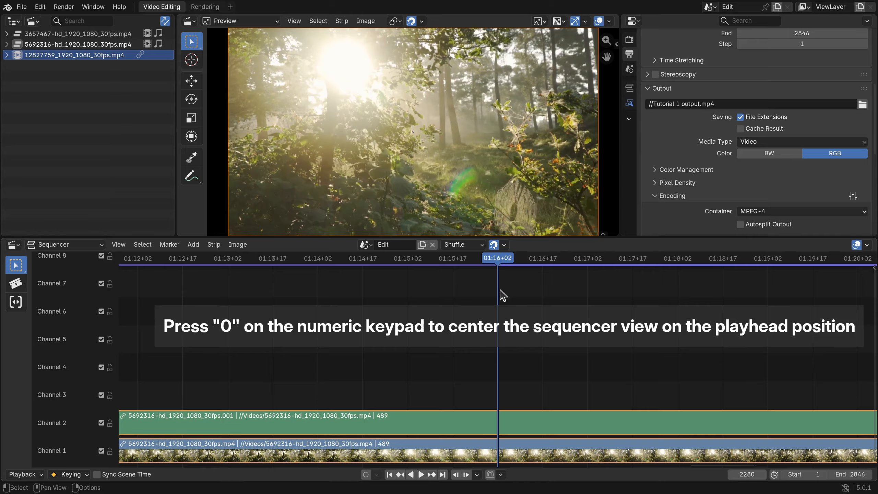
{"action": "key", "text": "KP_0"}
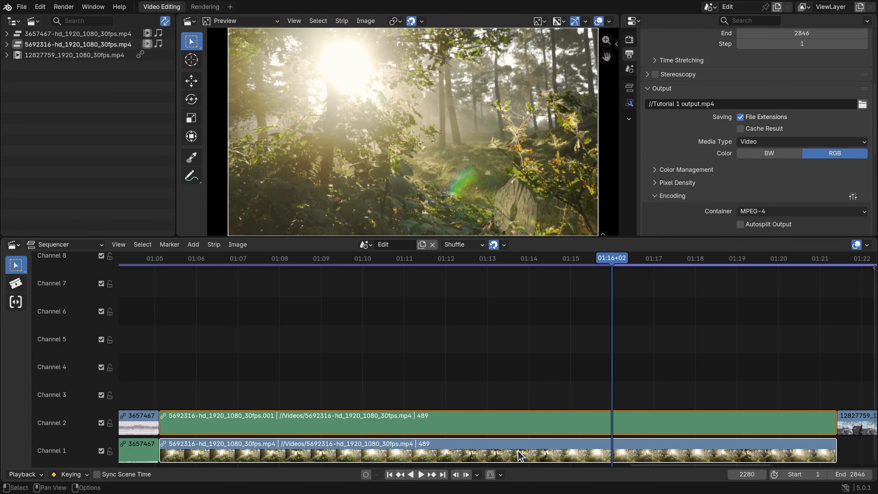
Move the playhead to frame 1935 near the end of the 3657467 clip, briefly start and stop playback, and centre the view on the playhead
{"action": "left_click", "coordinate": [133, 257]}
{"action": "key", "text": "space"}
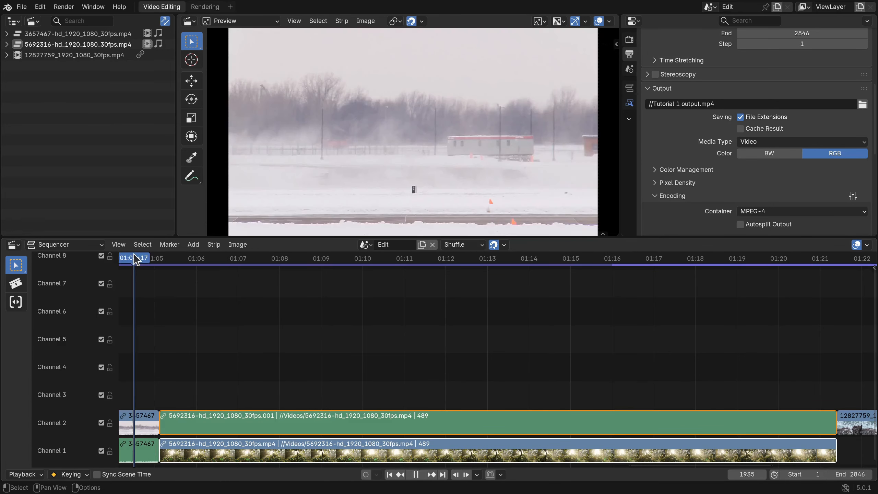
{"action": "key", "text": "space"}
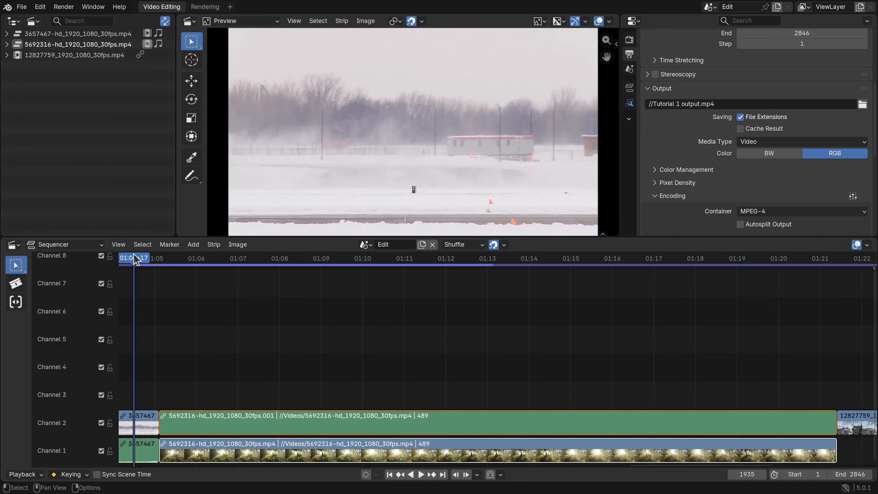
{"action": "key", "text": "KP_0"}
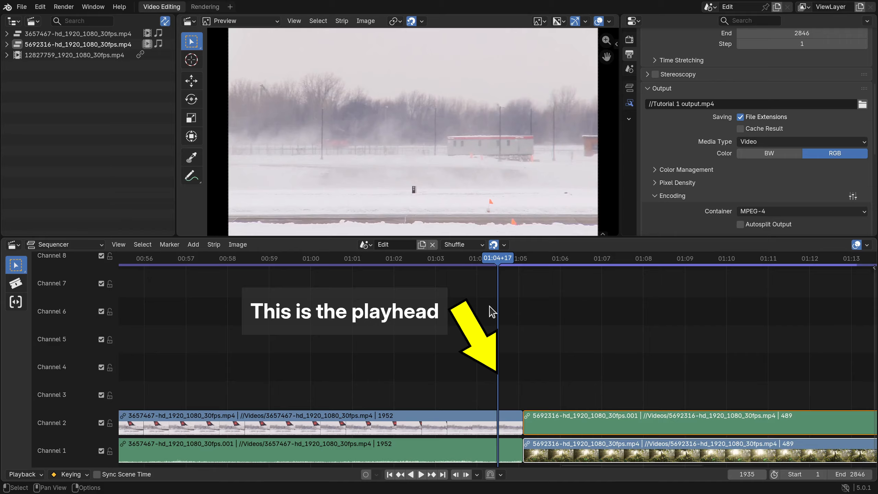
Select and frame the 3657467 video clip in the sequencer and enable audio scrubbing in the playback settings
{"action": "left_click", "coordinate": [406, 425]}
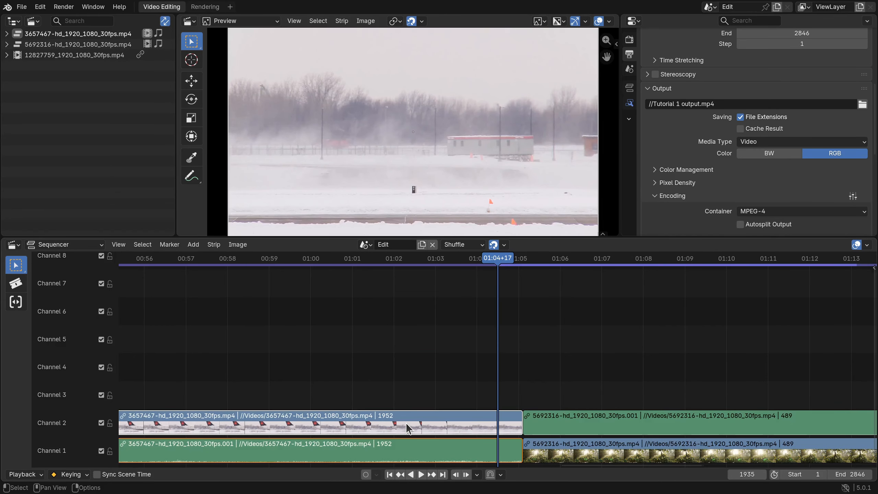
{"action": "key", "text": "KP_Decimal"}
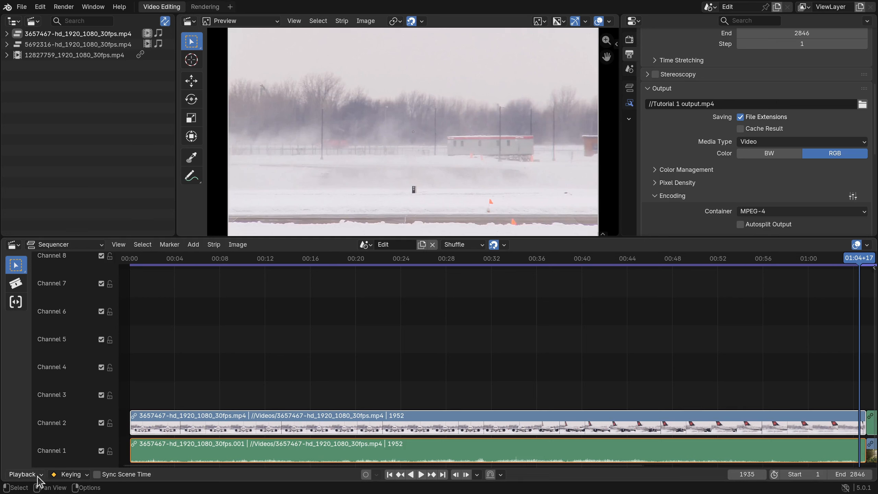
{"action": "left_click", "coordinate": [27, 475]}
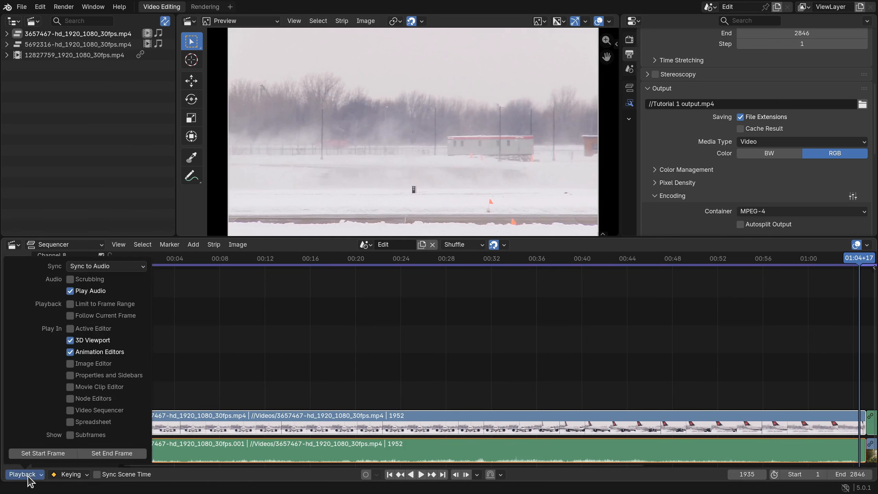
{"action": "left_click", "coordinate": [70, 279]}
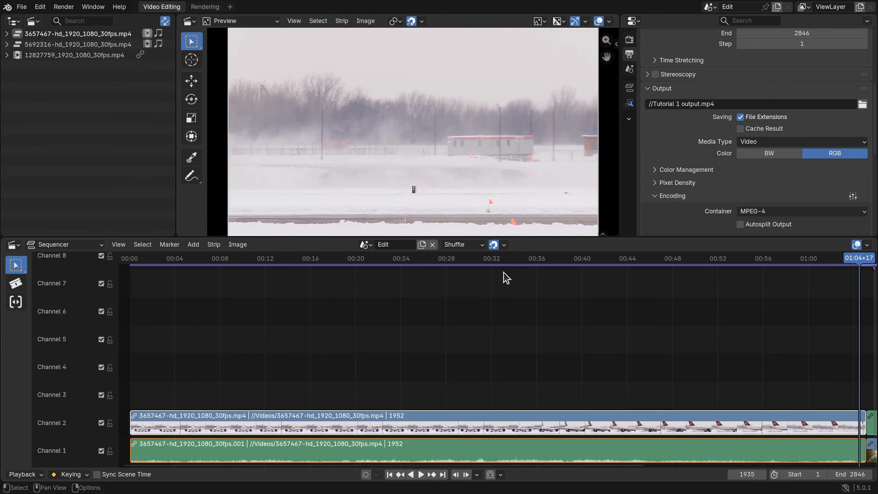
Scrub the playhead to frame 966 in the 3657467 clip and enable Follow Current Frame in the playback settings
{"action": "mouse_move", "coordinate": [478, 276]}
{"action": "left_mouse_down"}
{"action": "mouse_move", "coordinate": [490, 270]}
{"action": "mouse_move", "coordinate": [443, 280]}
{"action": "mouse_move", "coordinate": [497, 282]}
{"action": "mouse_move", "coordinate": [433, 281]}
{"action": "mouse_move", "coordinate": [493, 282]}
{"action": "left_mouse_up"}
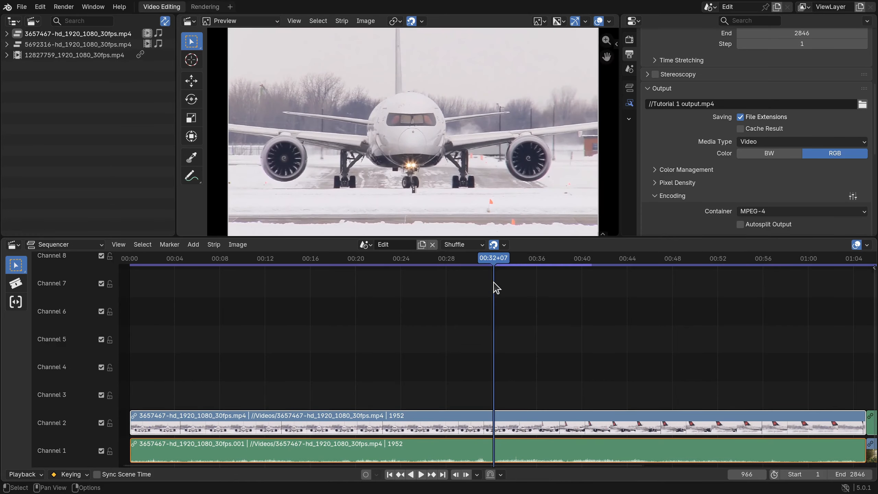
{"action": "left_click", "coordinate": [24, 474]}
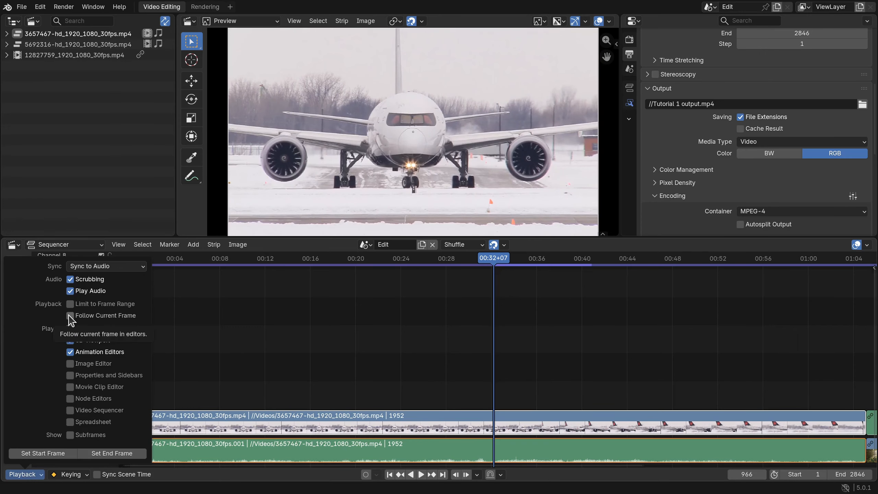
{"action": "left_click", "coordinate": [71, 315]}
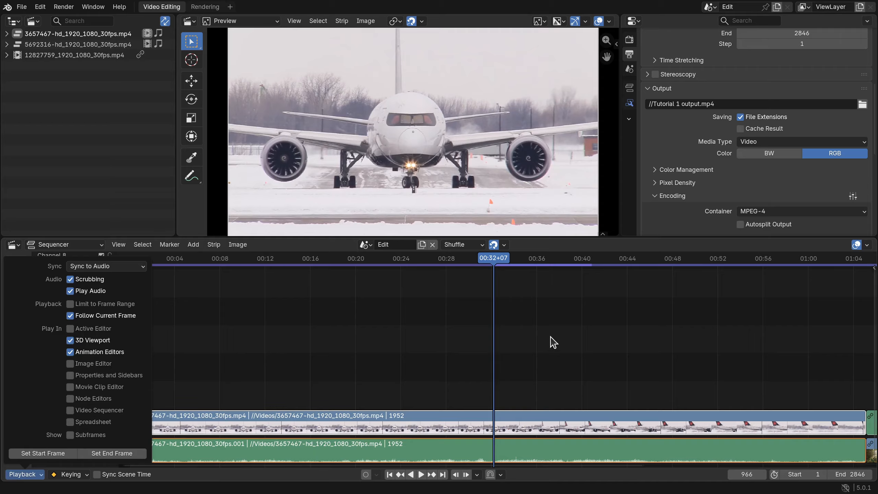
Place the playhead near the end of the 3657467 clip and play the sequence from there
{"action": "left_click", "coordinate": [795, 267]}
{"action": "key", "text": "space"}
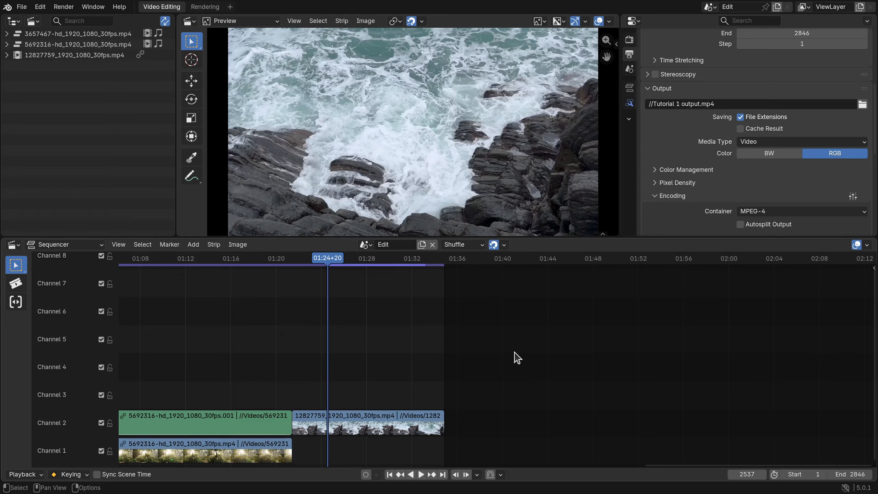
Reposition the playhead on the time ruler, jumping between the 5692316 and 12827759 clips and finishing at frame 2120
{"action": "left_click", "coordinate": [157, 263]}
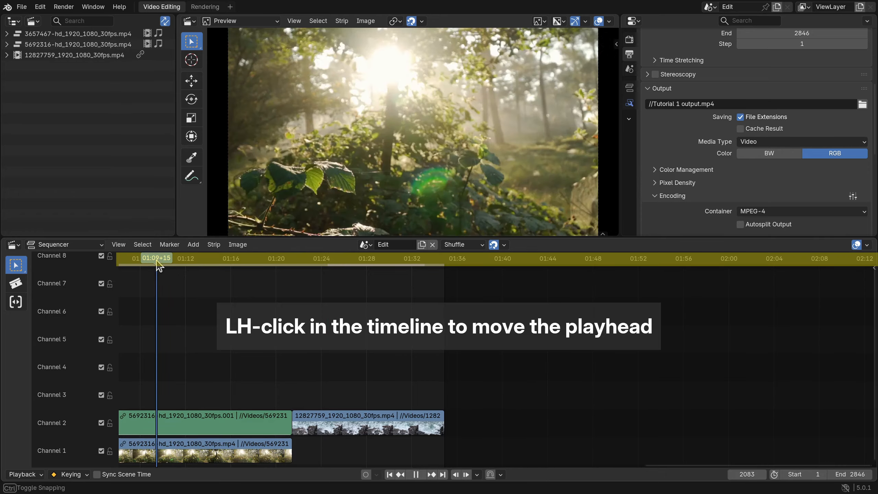
{"action": "left_click", "coordinate": [347, 265]}
{"action": "left_click", "coordinate": [424, 264]}
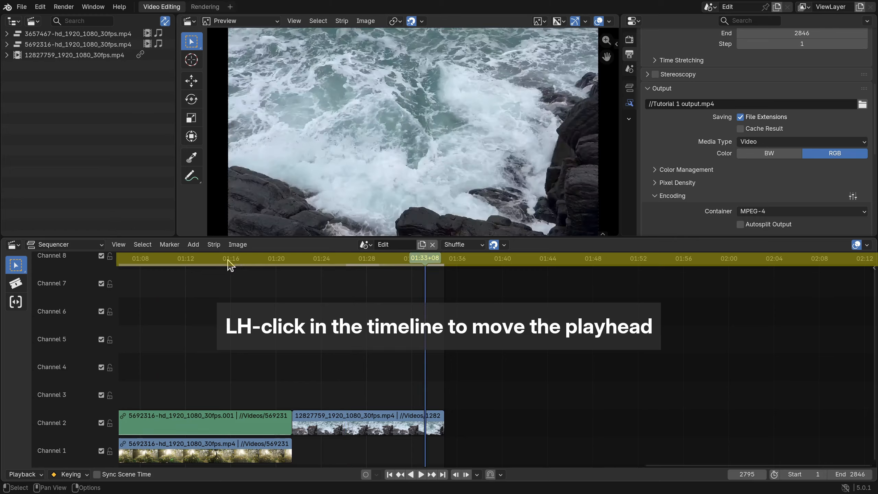
{"action": "left_click", "coordinate": [172, 264]}
Reposition the playhead on the time ruler across the whole sequence, including frame 1740, and finish at frame 1120
{"action": "scroll", "coordinate": [256, 332], "scroll_direction": "down", "scroll_amount": 5}
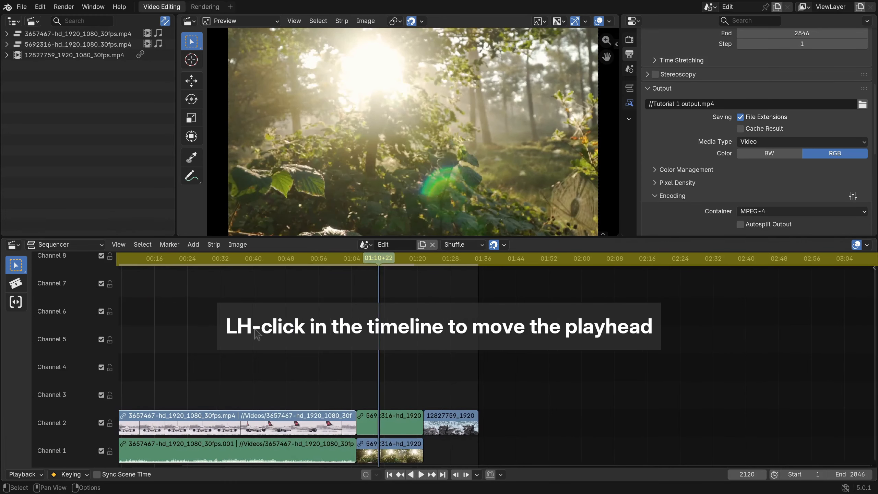
{"action": "scroll", "coordinate": [258, 333], "scroll_direction": "down", "scroll_amount": 3}
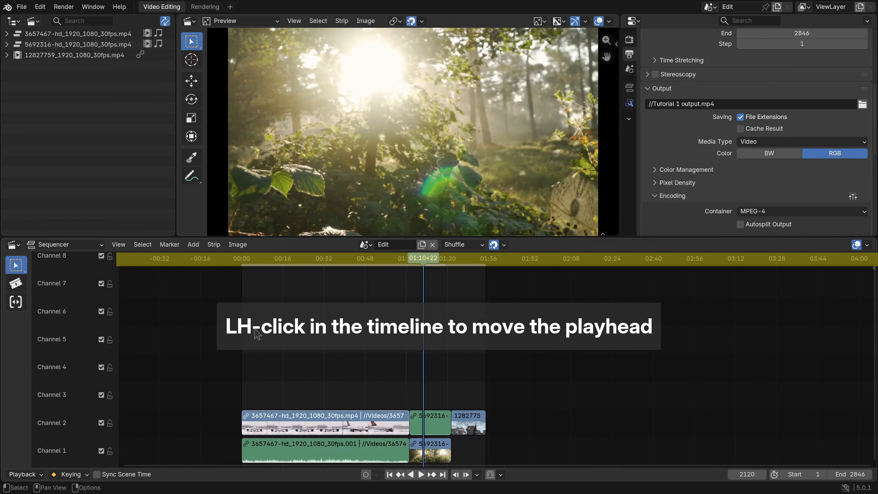
{"action": "left_click", "coordinate": [267, 266]}
{"action": "left_click", "coordinate": [391, 264]}
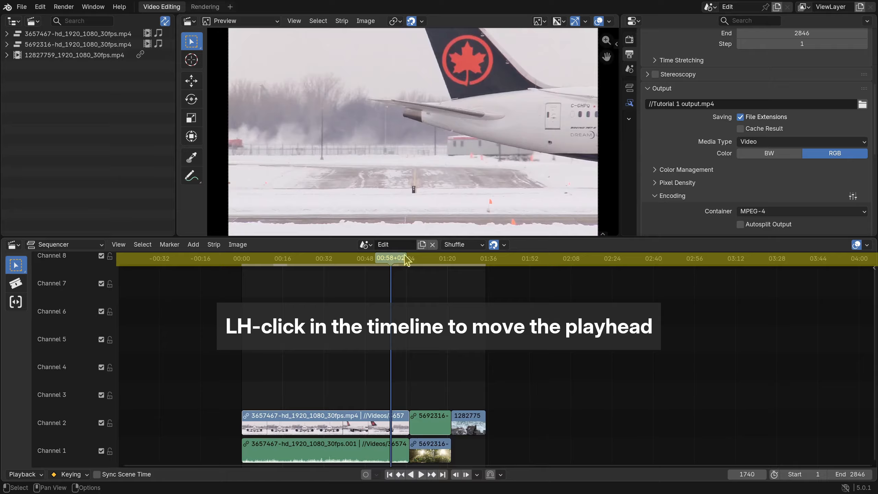
{"action": "left_click", "coordinate": [470, 265]}
{"action": "left_click", "coordinate": [338, 264]}
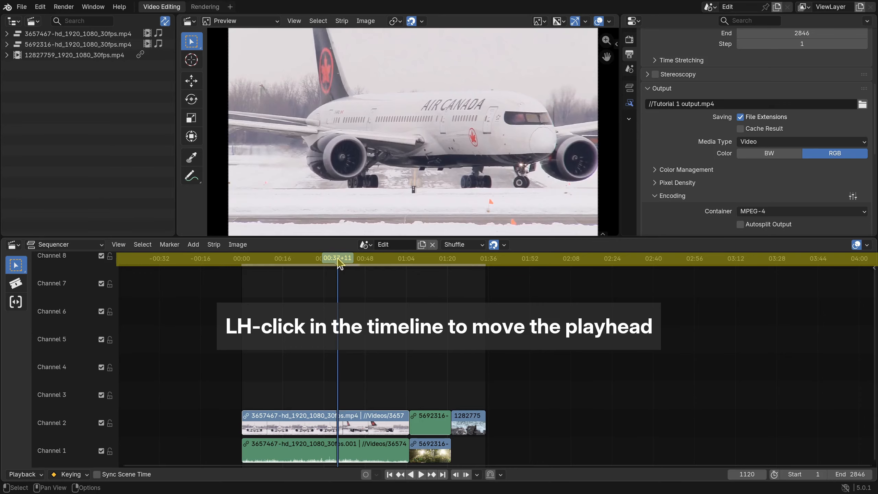
Reposition the playhead directly from the strip area, including frames 356 and 1020, finishing near the start of the 3657467 clip
{"action": "right_click", "coordinate": [431, 361], "text": "shift"}
{"action": "right_click", "coordinate": [275, 391], "text": "shift"}
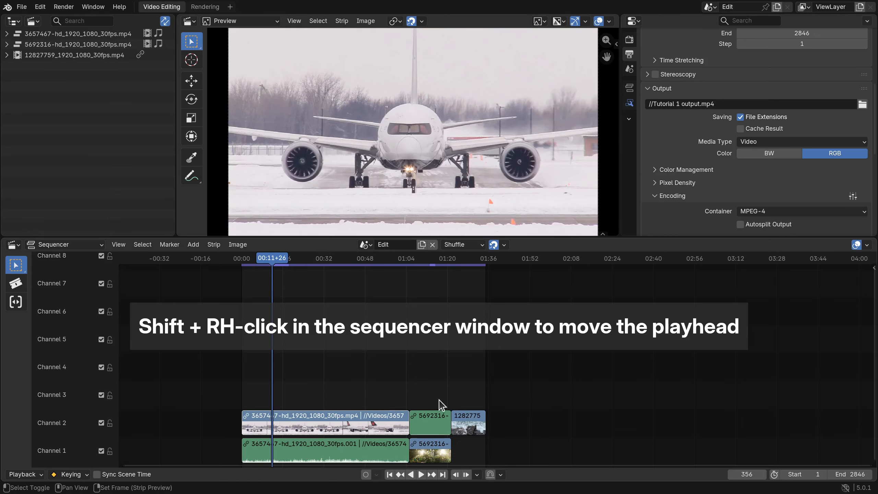
{"action": "right_click", "coordinate": [475, 407], "text": "shift"}
{"action": "right_click", "coordinate": [328, 408], "text": "shift"}
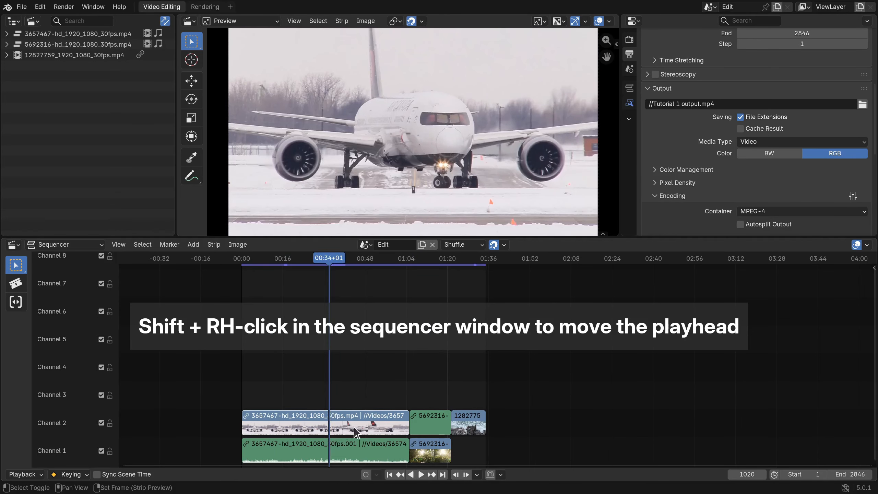
{"action": "right_click", "coordinate": [391, 419], "text": "shift"}
{"action": "right_click", "coordinate": [258, 419], "text": "shift"}
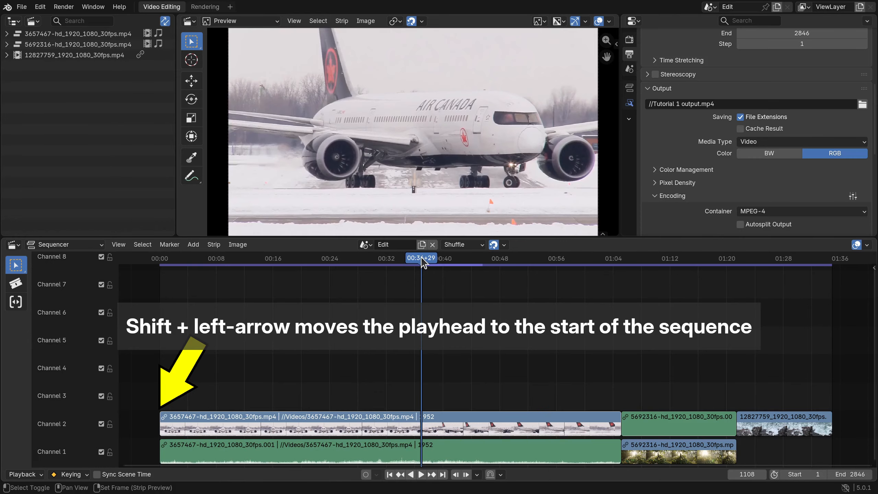
Jump the playhead to the sequence start, to its end at frame 2846, and back to frame 1
{"action": "key", "text": "shift+Left"}
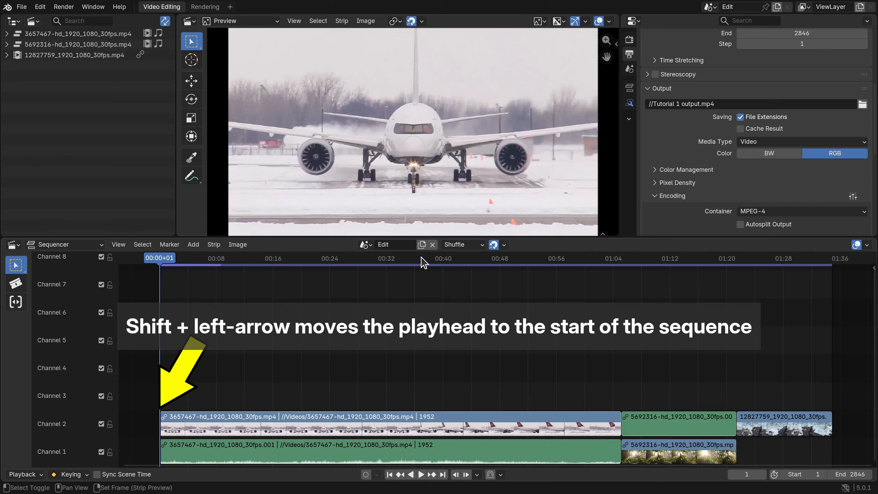
{"action": "key", "text": "shift+Right"}
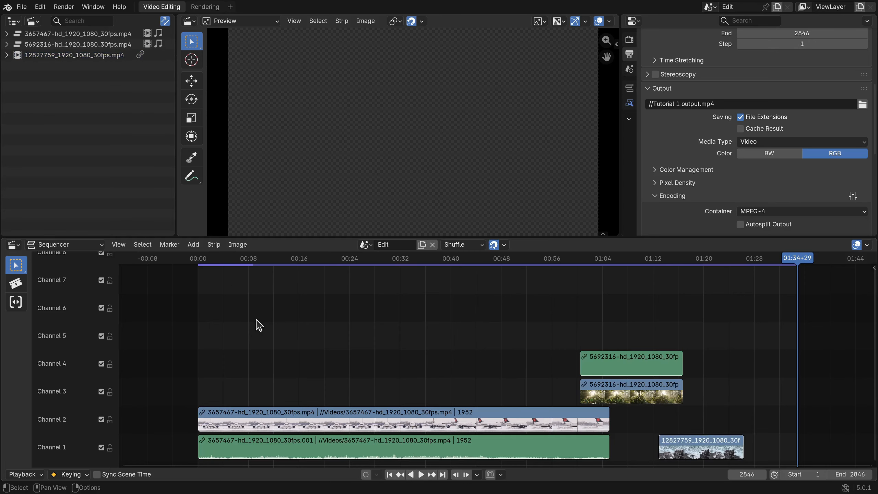
{"action": "key", "text": "shift+Left"}
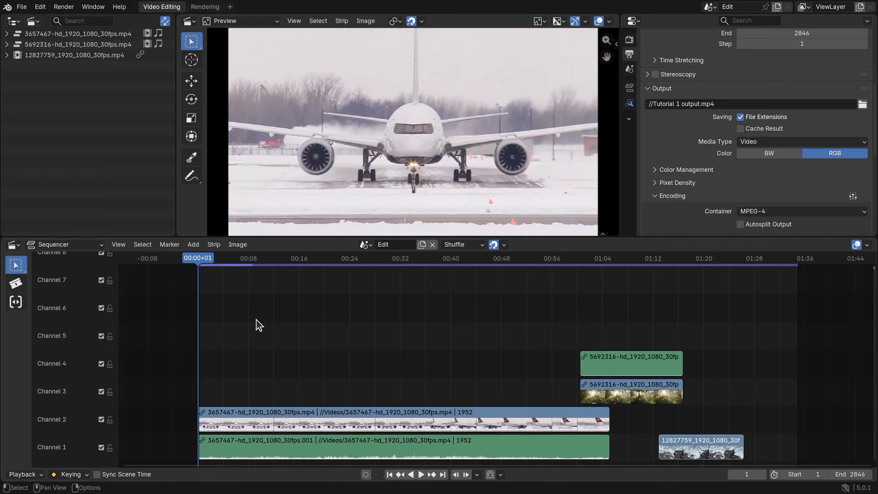
Jump the playhead forward through each successive clip start and end until the end of the 12827759 clip at frame 2589
{"action": "key", "text": "Page_Down"}
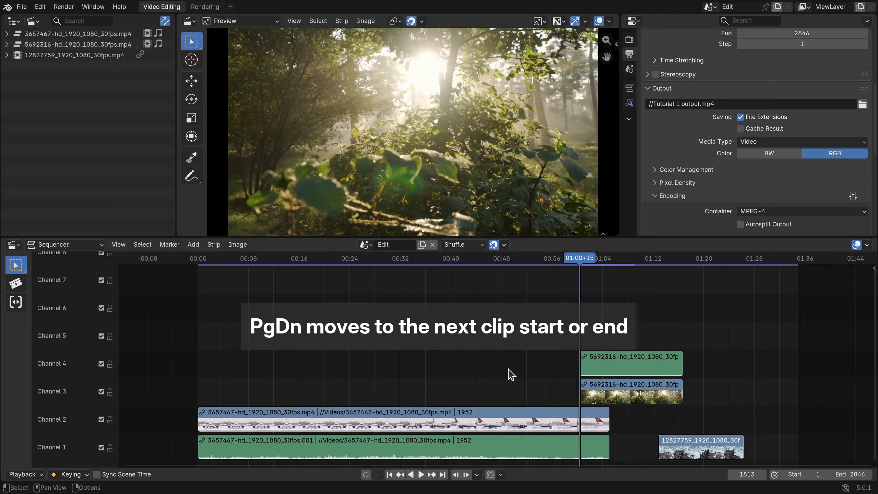
{"action": "key", "text": "Page_Down"}
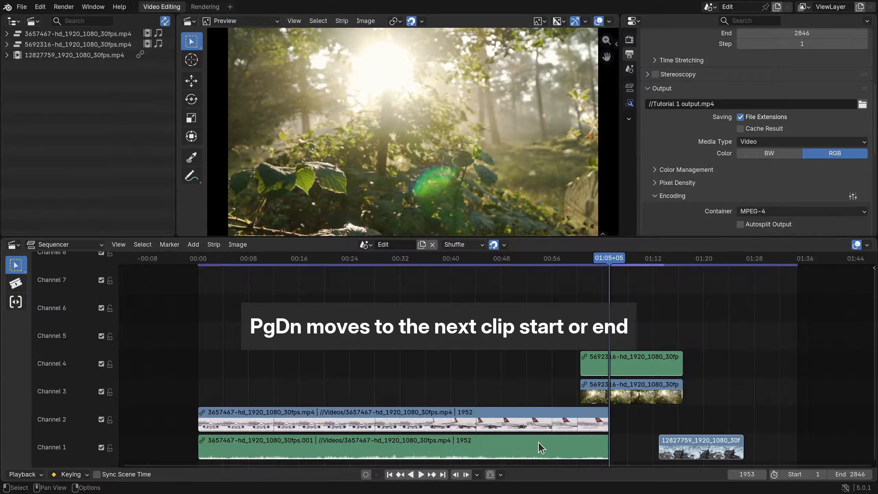
{"action": "key", "text": "Page_Down"}
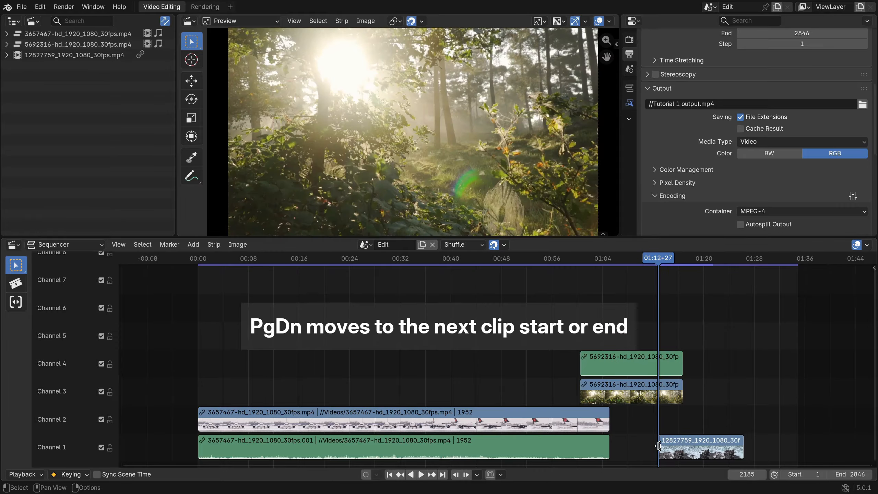
{"action": "key", "text": "Page_Down"}
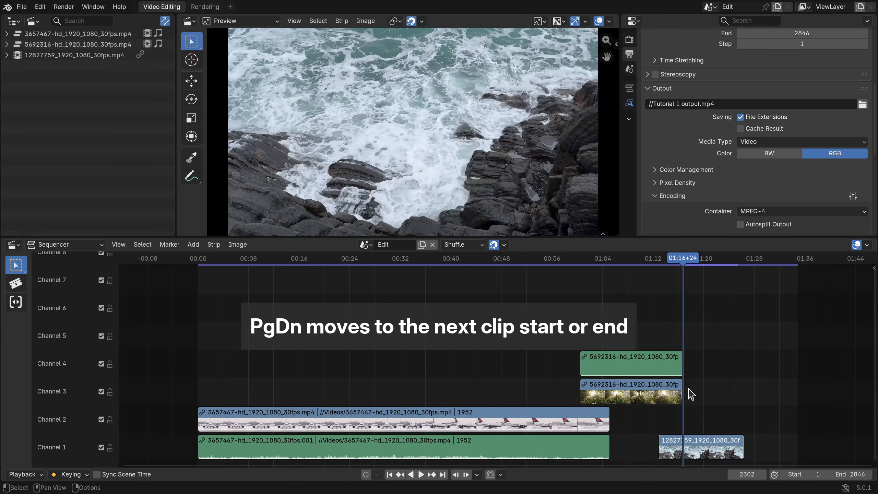
{"action": "key", "text": "Page_Down"}
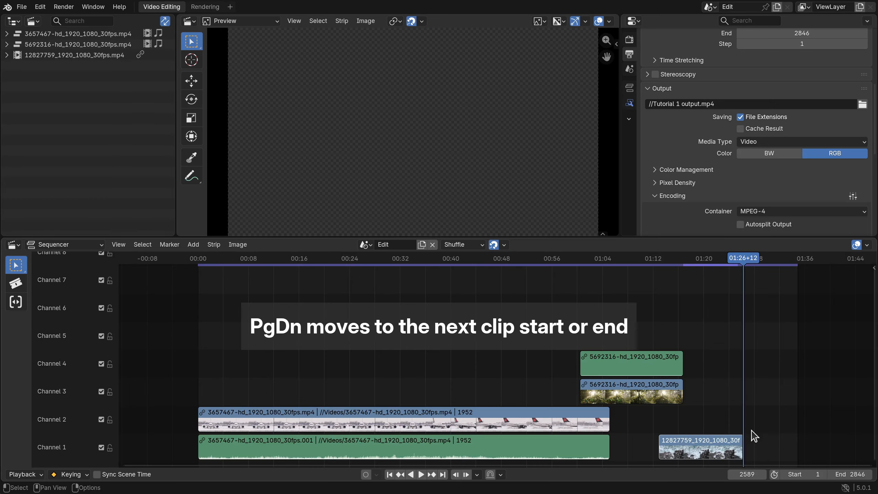
Jump the playhead backward through the previous clip starts and ends until it is back at frame 1
{"action": "key", "text": "Page_Up"}
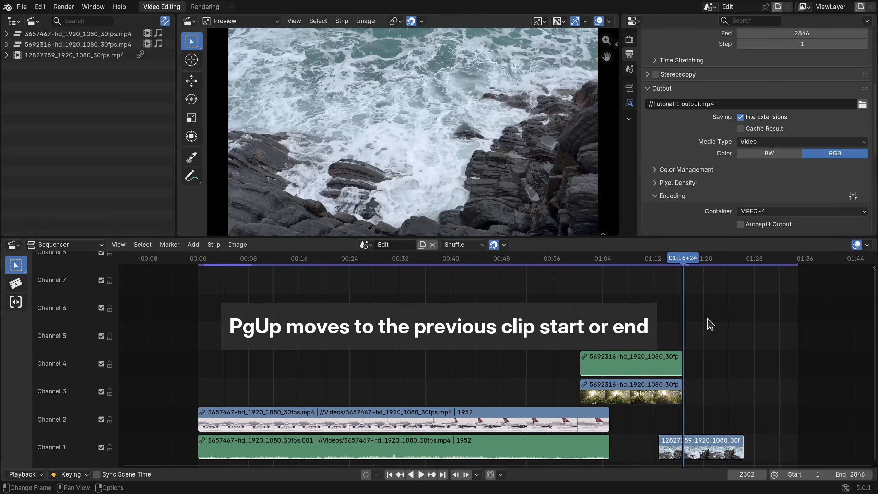
{"action": "key", "text": "Page_Up"}
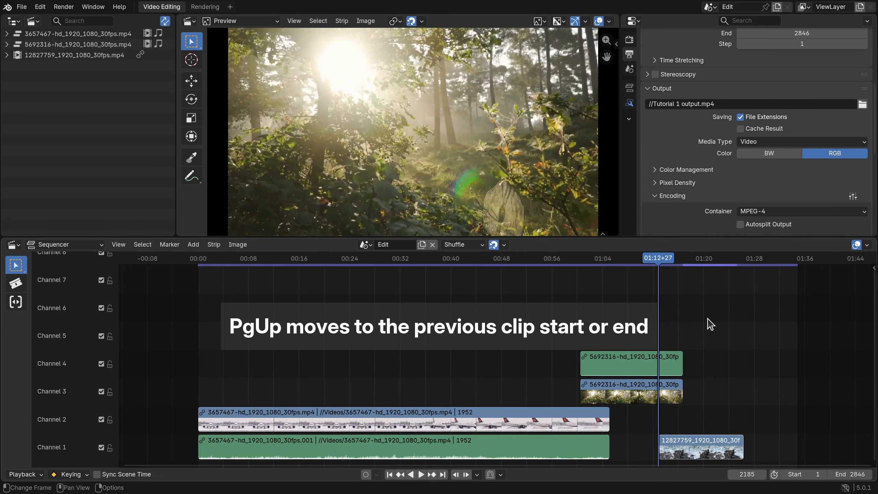
{"action": "key", "text": "Page_Up"}
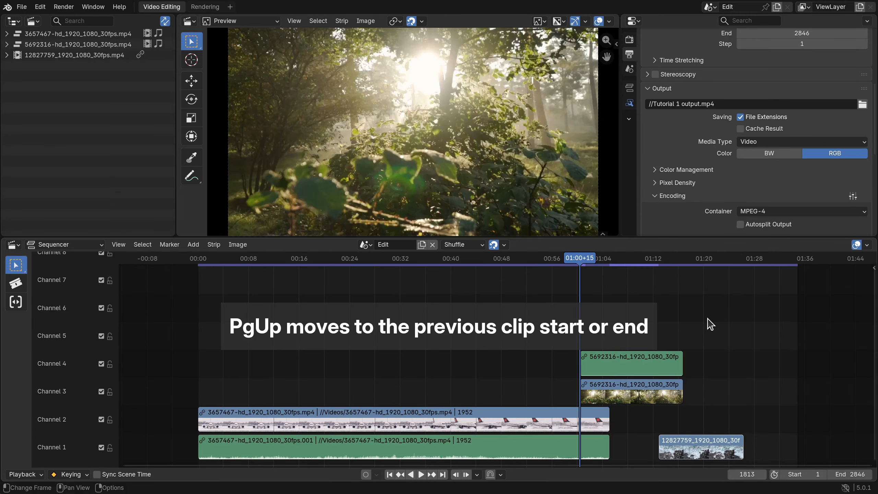
{"action": "key", "text": "Page_Up"}
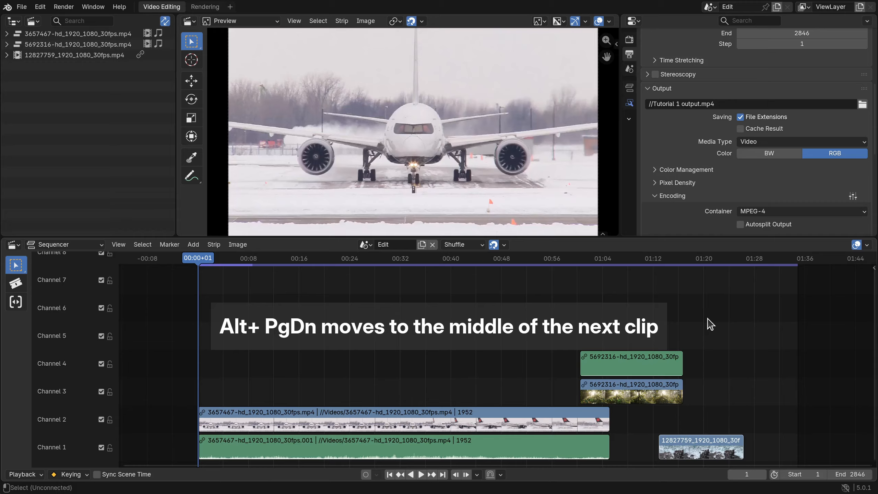
Jump the playhead forward through the middle of each clip up to 12827759, and back to the middle of 3657467 at frame 977
{"action": "key", "text": "alt+Page_Down"}
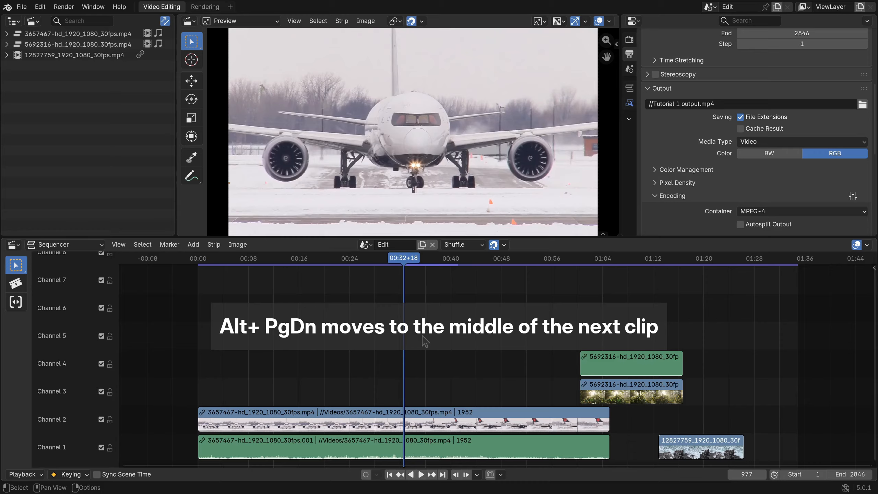
{"action": "key", "text": "alt+Page_Down"}
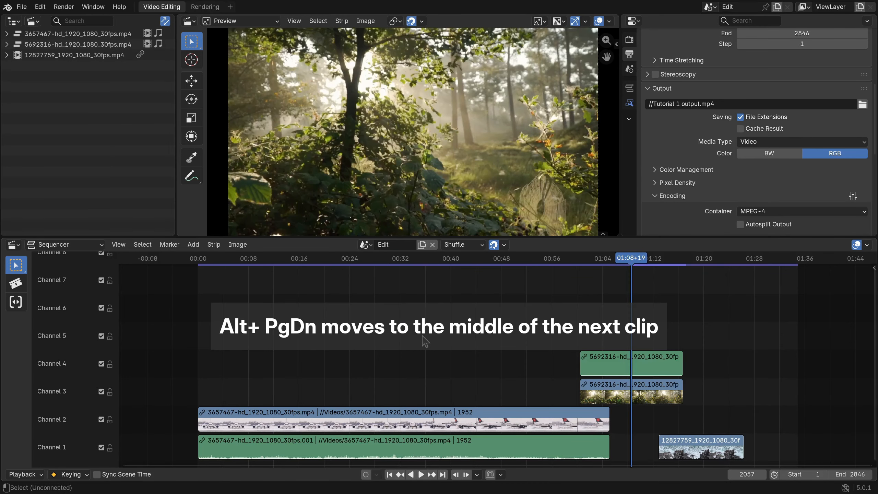
{"action": "key", "text": "alt+Page_Down"}
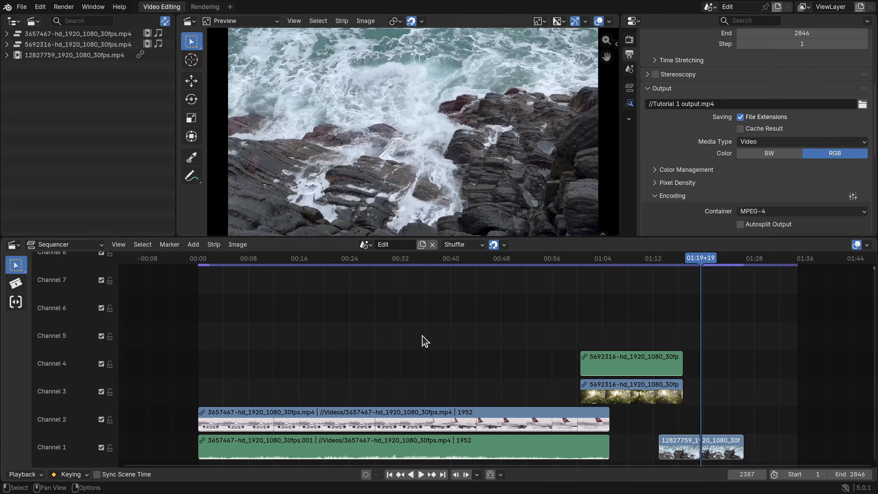
{"action": "key", "text": "alt+Page_Up"}
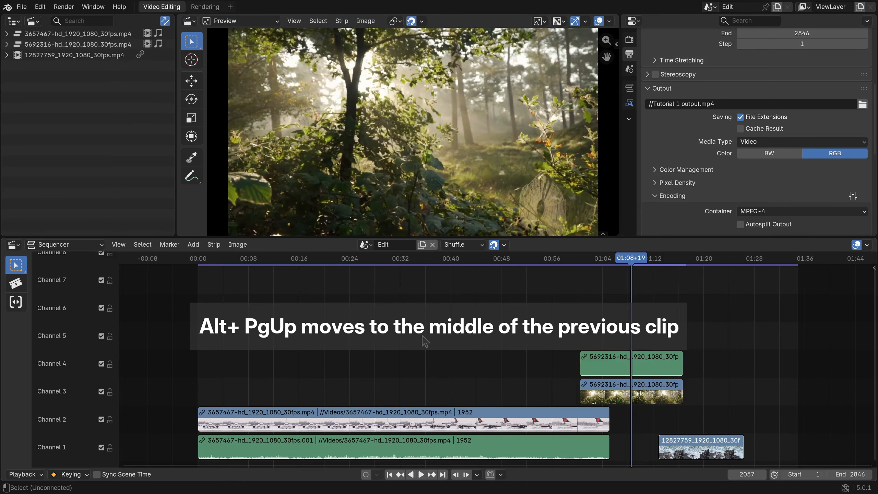
{"action": "key", "text": "alt+Page_Up"}
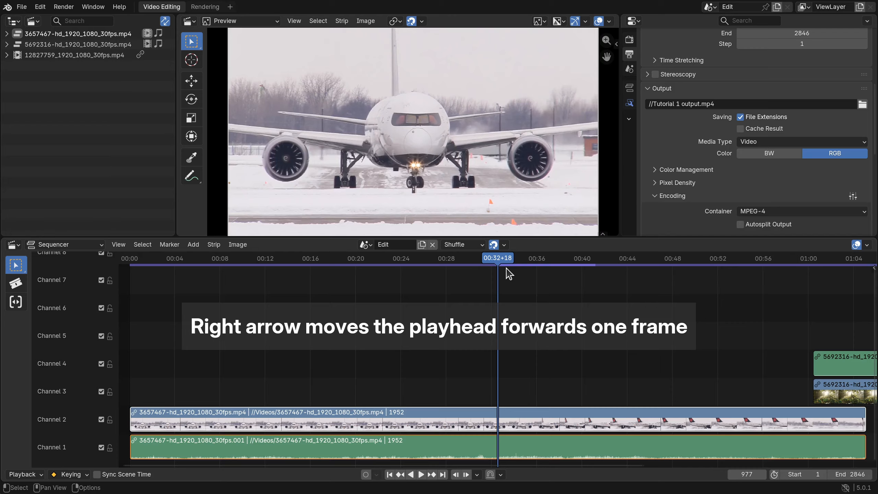
Step the playhead two frames forward and two frames back, and advance it one second to frame 1007
{"action": "key", "text": "Right"}
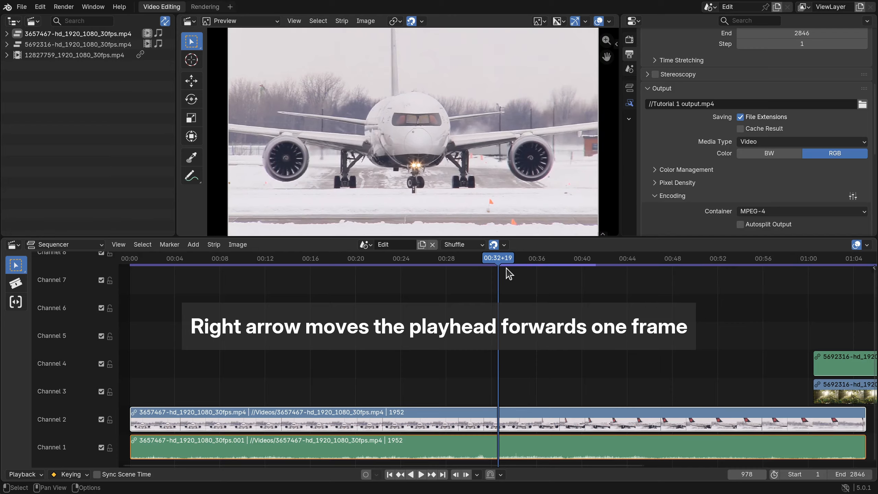
{"action": "key", "text": "Right"}
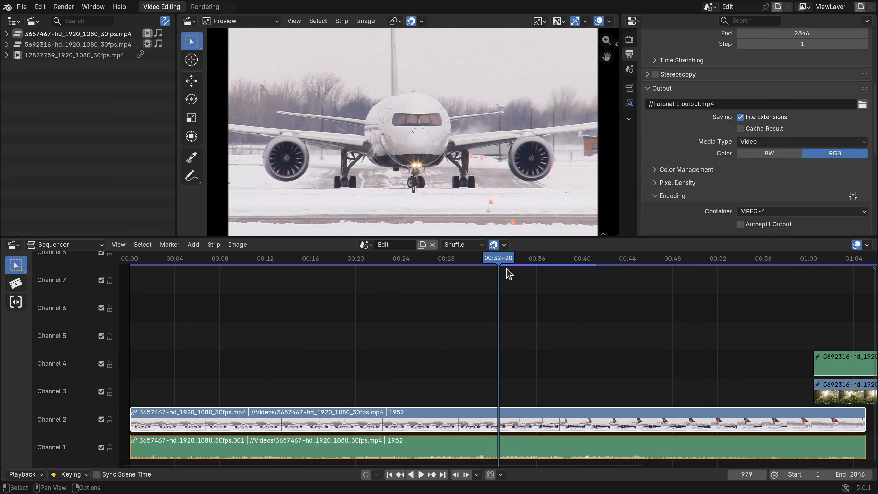
{"action": "key", "text": "Left"}
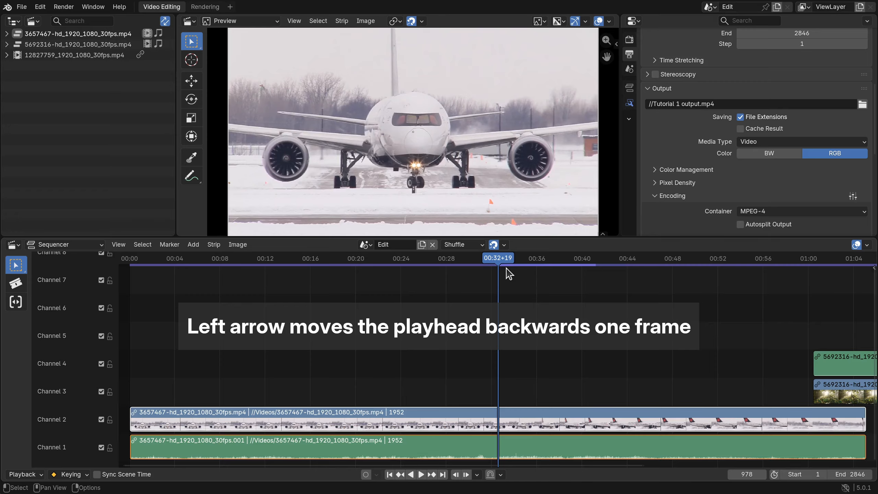
{"action": "key", "text": "Left"}
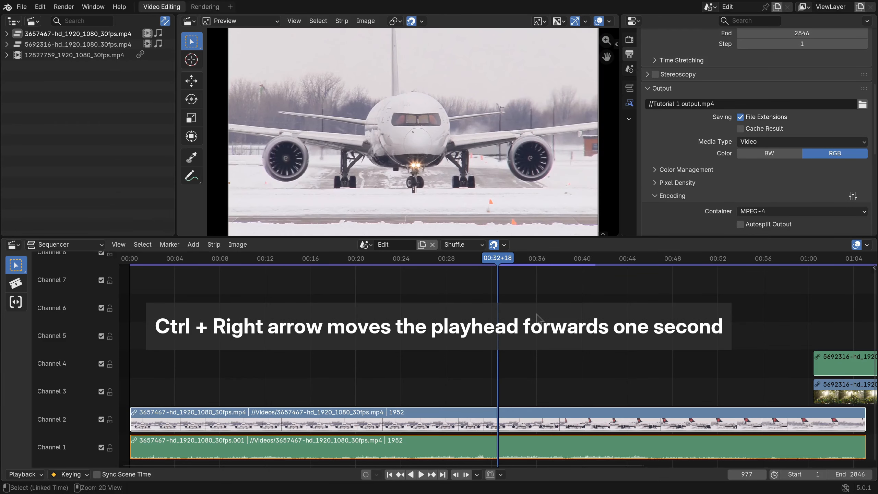
{"action": "key", "text": "ctrl+Right"}
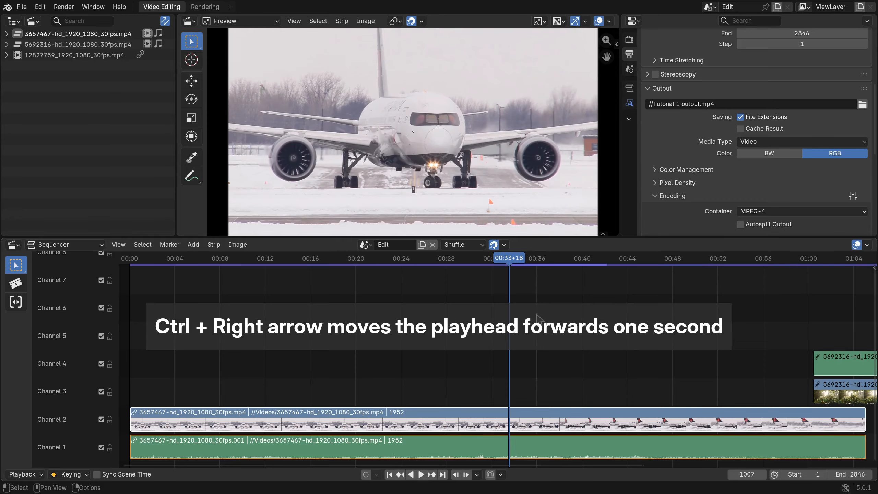
Move the playhead forward in one-second jumps to frame 1067, and back in one-second jumps to frame 887
{"action": "key", "text": "ctrl+Right"}
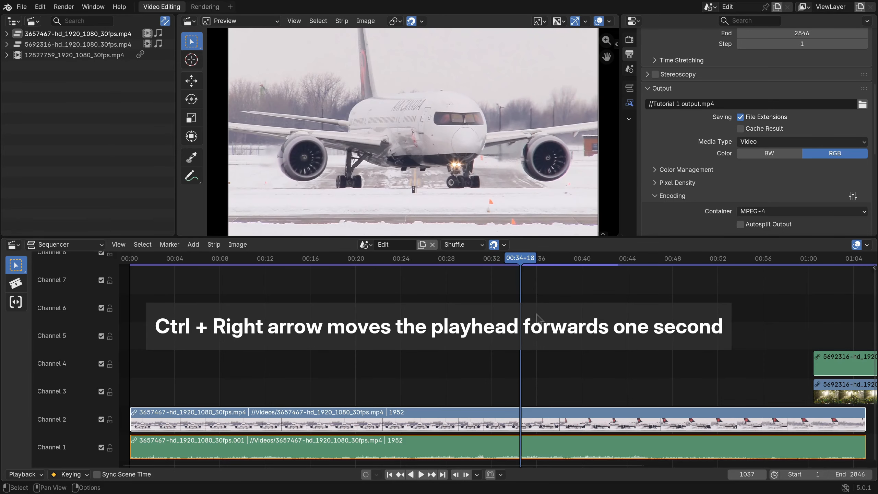
{"action": "key", "text": "ctrl+Right"}
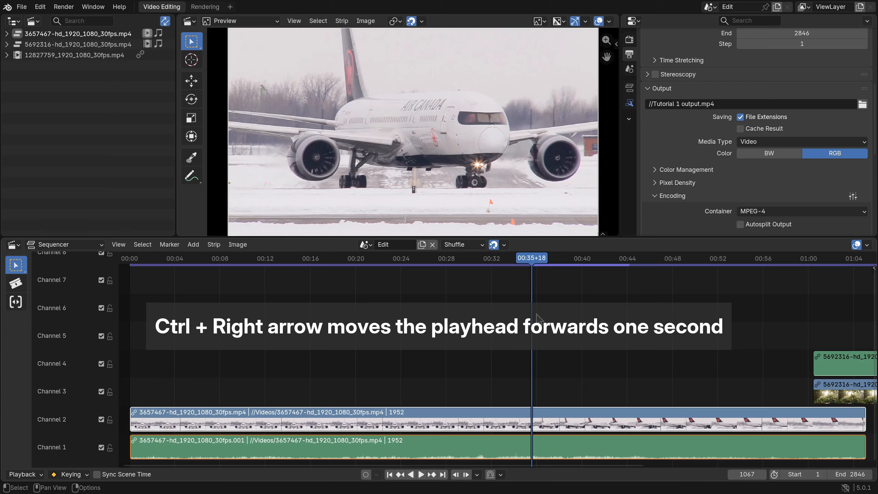
{"action": "key", "text": "ctrl+Left"}
{"action": "key", "text": "ctrl+Left"}
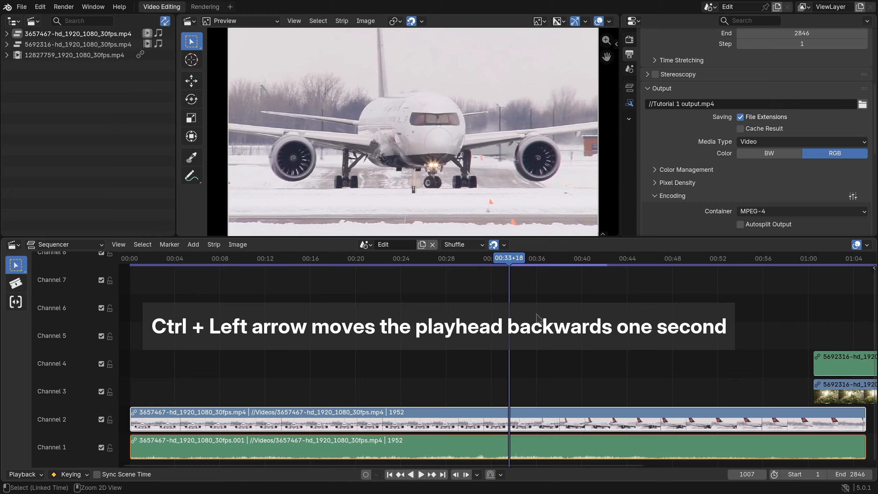
{"action": "key", "text": "ctrl+Left"}
{"action": "key", "text": "ctrl+Left"}
{"action": "key", "text": "ctrl+Left"}
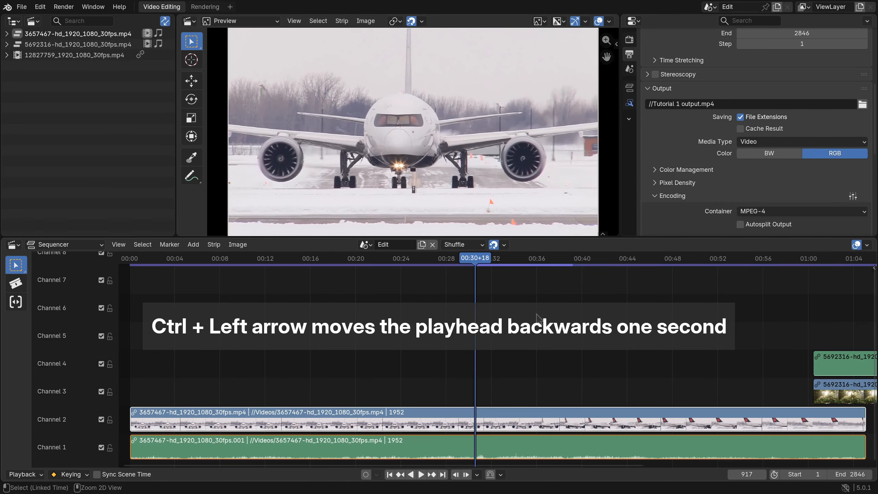
{"action": "key", "text": "ctrl+Left"}
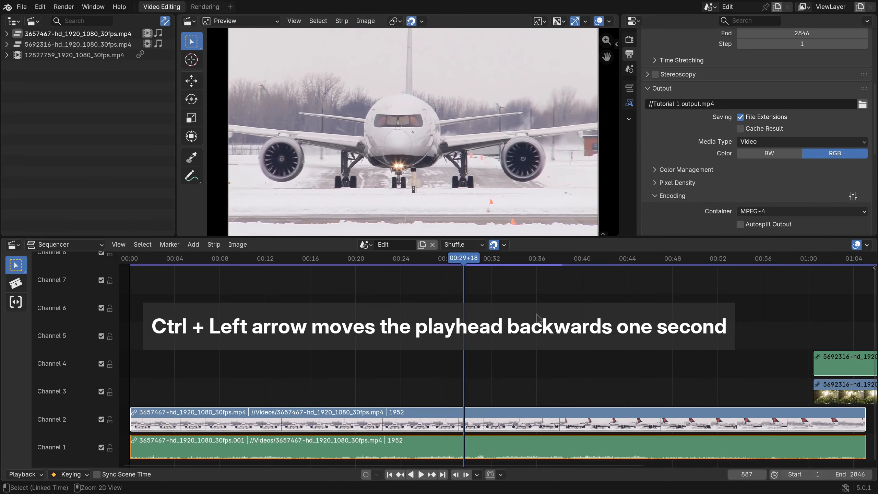
Set the playhead's time jump delta to 5 seconds
{"action": "left_click", "coordinate": [476, 474]}
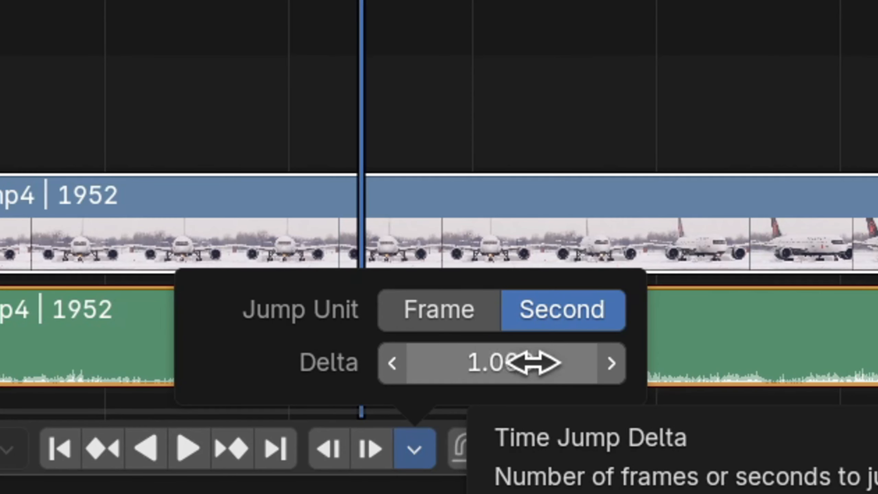
{"action": "left_click", "coordinate": [558, 361]}
{"action": "type", "text": "5"}
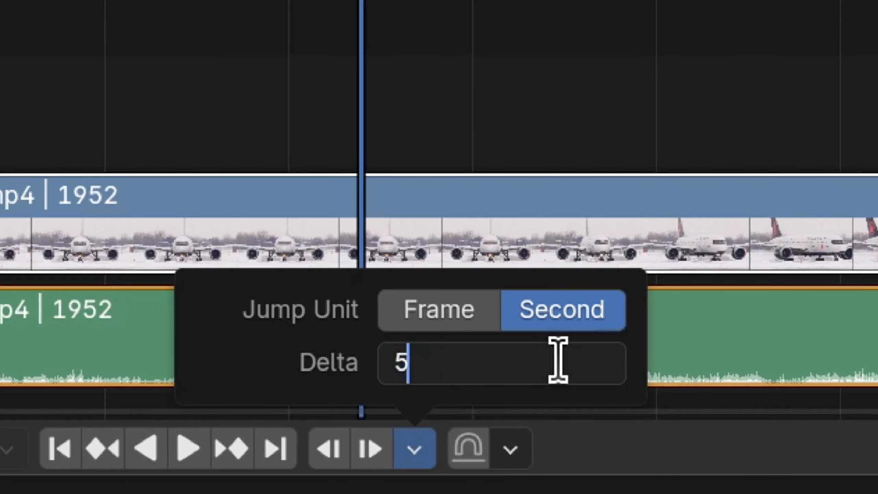
{"action": "key", "text": "Return"}
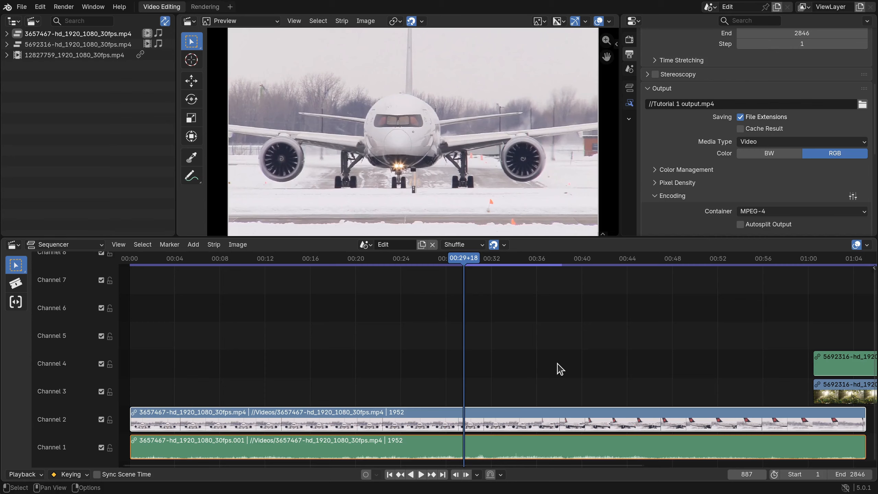
Jump the playhead forward in five-second steps to frame 1337, and back in five-second steps to frame 737
{"action": "key", "text": "ctrl+Right"}
{"action": "key", "text": "ctrl+Right"}
{"action": "key", "text": "ctrl+Right"}
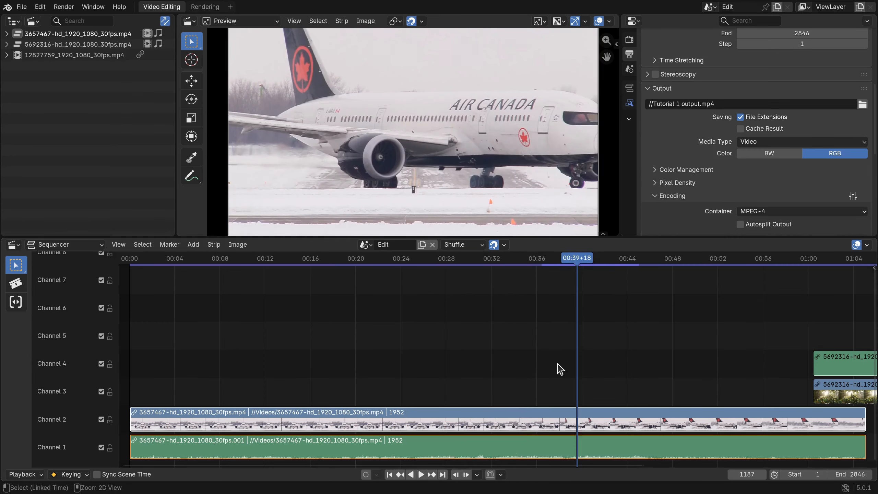
{"action": "key", "text": "ctrl+Right"}
{"action": "key", "text": "ctrl+Left"}
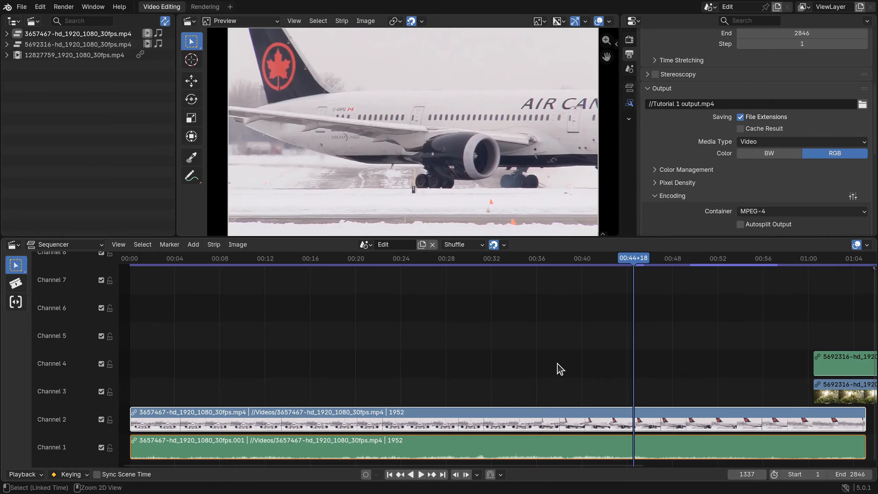
{"action": "key", "text": "ctrl+Left"}
{"action": "key", "text": "ctrl+Left"}
{"action": "key", "text": "ctrl+Left"}
{"action": "key", "text": "ctrl+Left"}
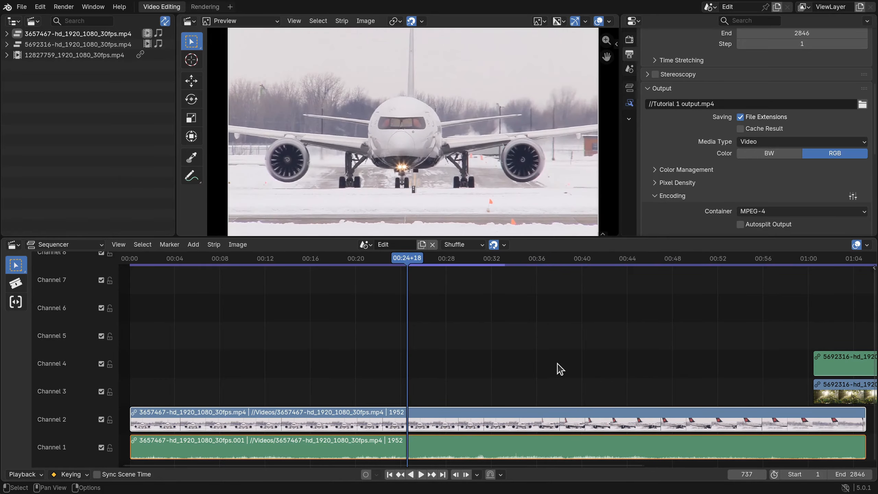
Try to jump the playhead to the next and previous keyframes
{"action": "left_click", "coordinate": [478, 475]}
{"action": "key", "text": "Up"}
{"action": "key", "text": "Up"}
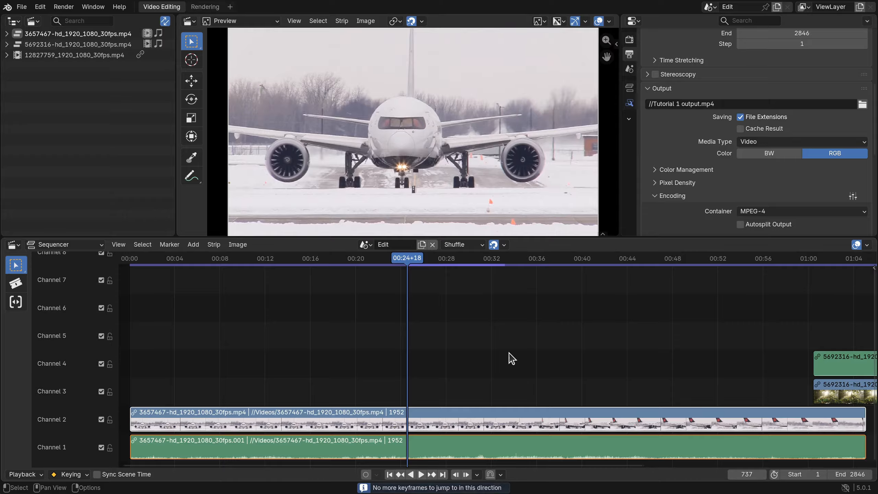
{"action": "key", "text": "Down"}
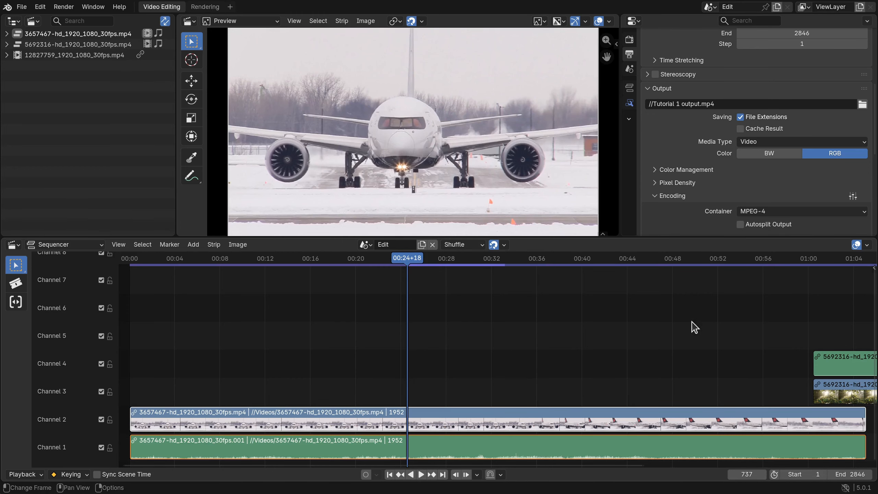
Play the sequence from shortly before the 5692316 clip begins, and stop playback at frame 1859
{"action": "middle_click_drag", "start_coordinate": [799, 308], "coordinate": [437, 282]}
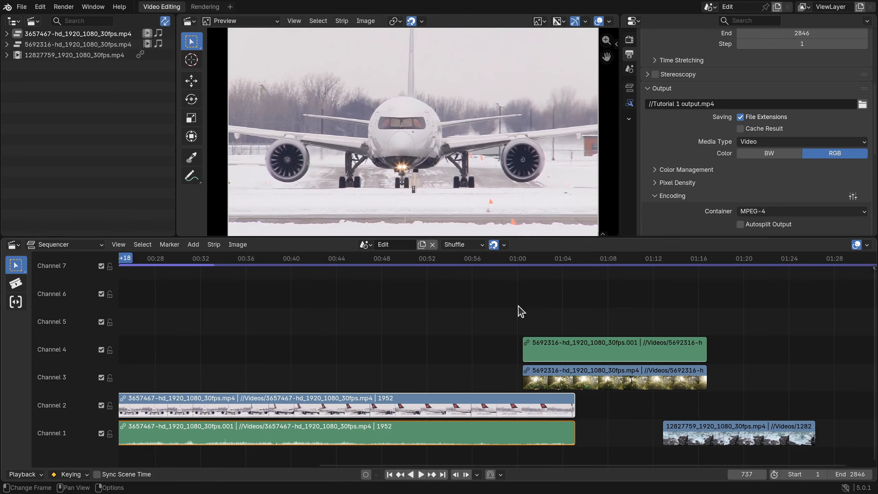
{"action": "left_click", "coordinate": [503, 262]}
{"action": "key", "text": "space"}
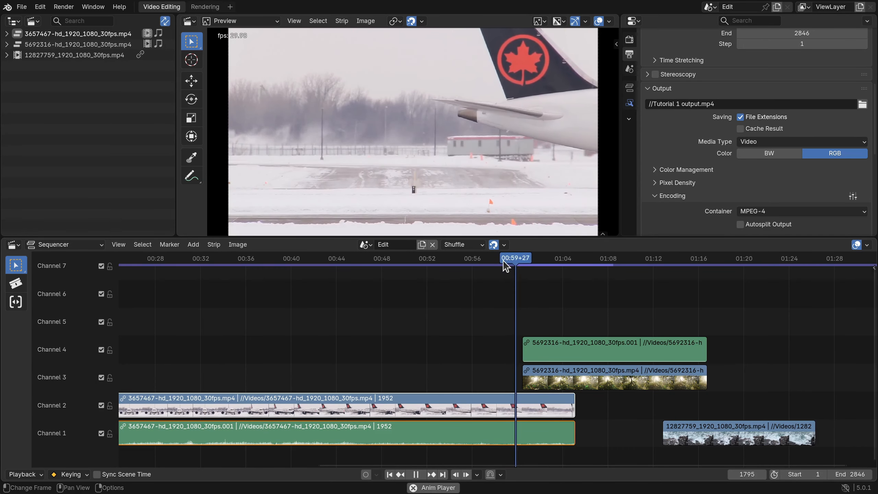
{"action": "key", "text": "space"}
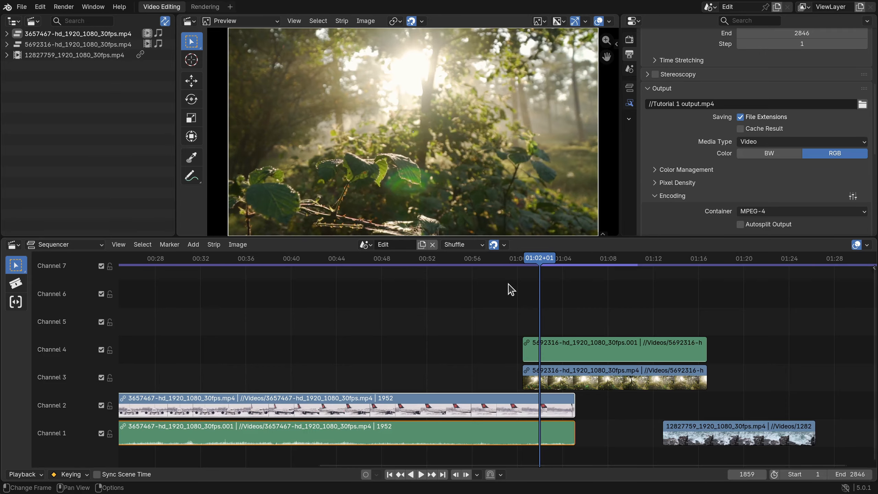
Draw a preview range from frame 1777 to 2351 around the 5692316 clip and start playback from frame 1749
{"action": "key", "text": "p"}
{"action": "left_click_drag", "start_coordinate": [508, 289], "coordinate": [726, 465]}
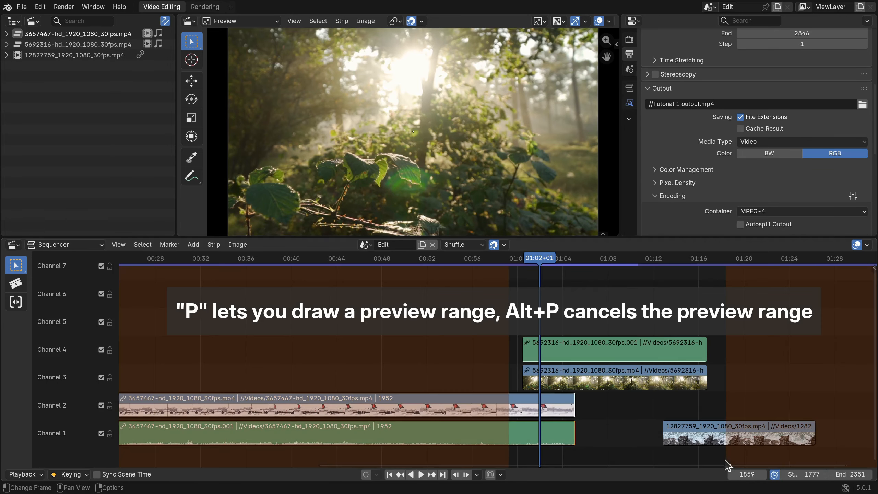
{"action": "left_click", "coordinate": [500, 265]}
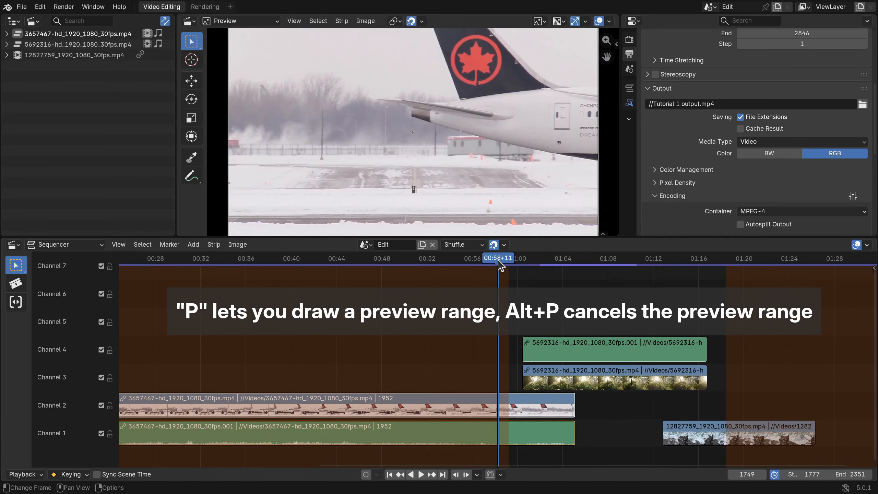
{"action": "key", "text": "space"}
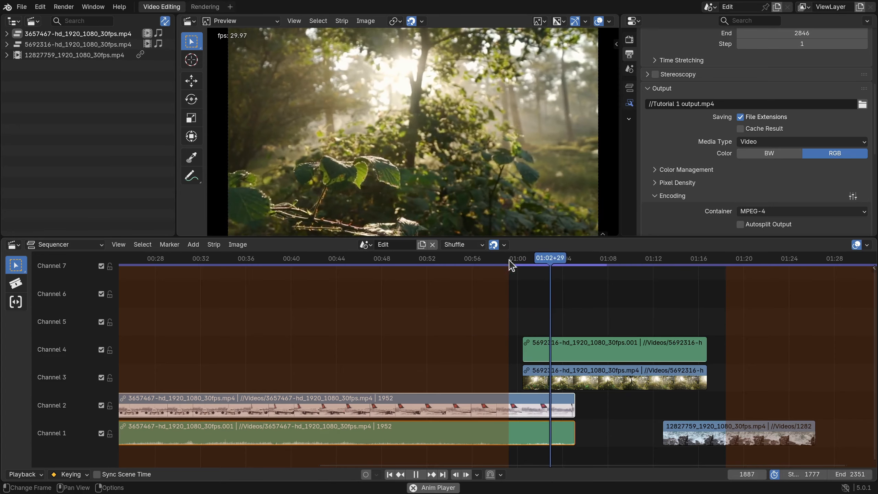
Play on from near the preview range's end until frame 2111, and clear the preview range
{"action": "left_click", "coordinate": [709, 266]}
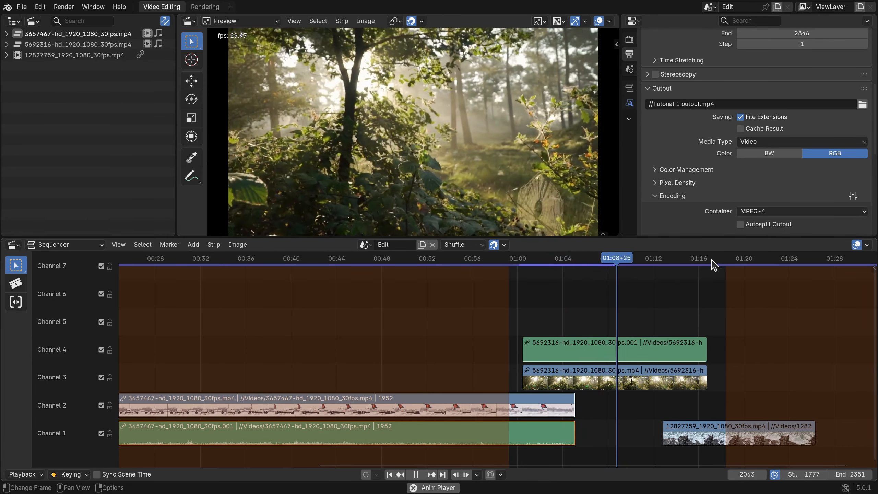
{"action": "key", "text": "space"}
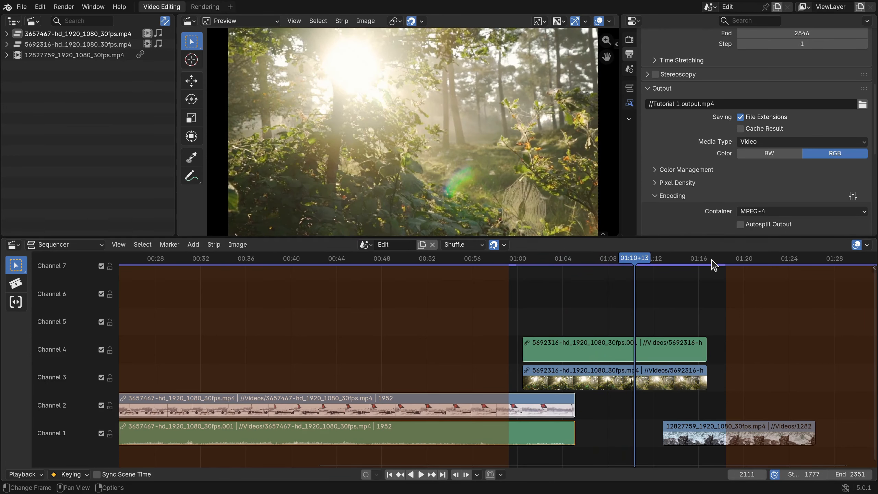
{"action": "key", "text": "alt+p"}
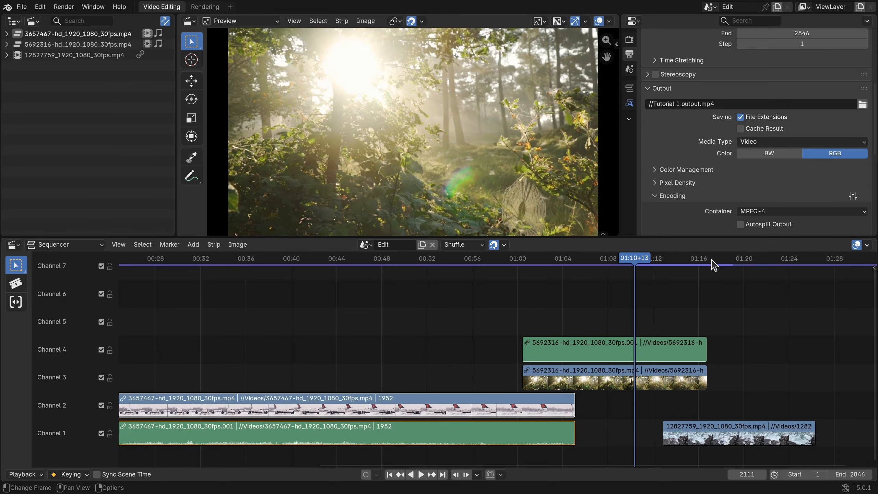
Select all strips in the sequencer and set the scene's frame range to match them
{"action": "scroll", "coordinate": [751, 294], "scroll_direction": "down", "scroll_amount": 1}
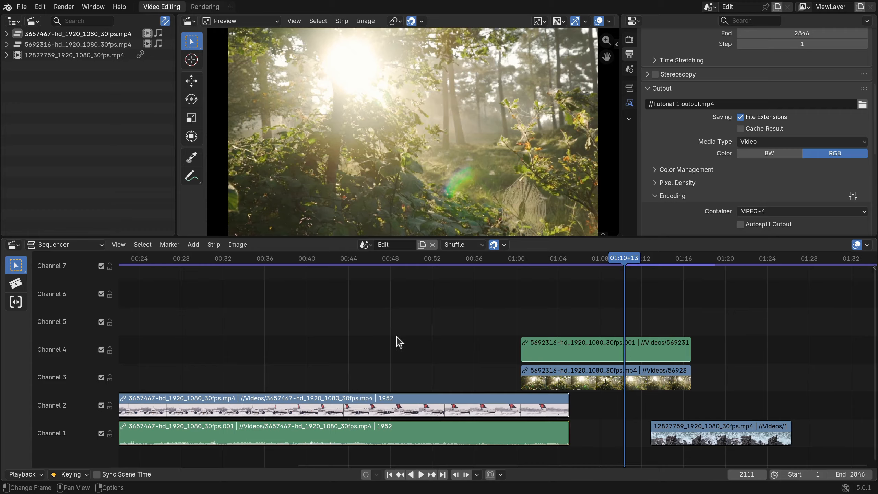
{"action": "key", "text": "a"}
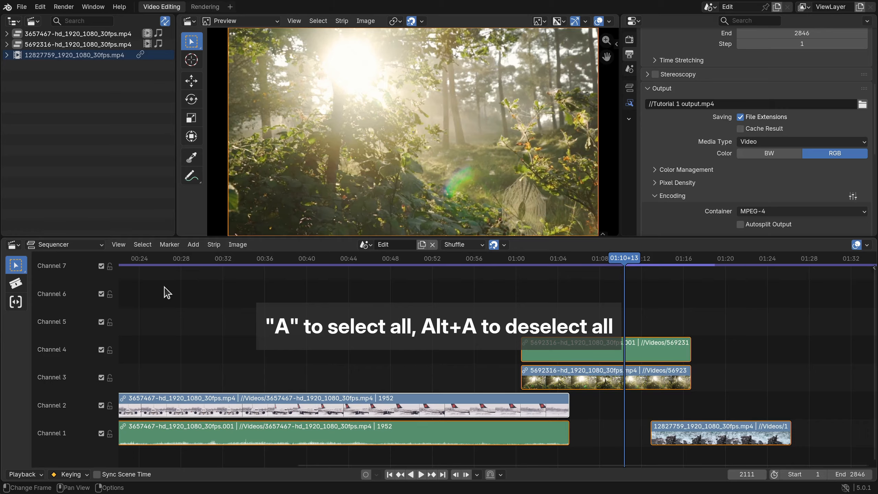
{"action": "left_click", "coordinate": [117, 245]}
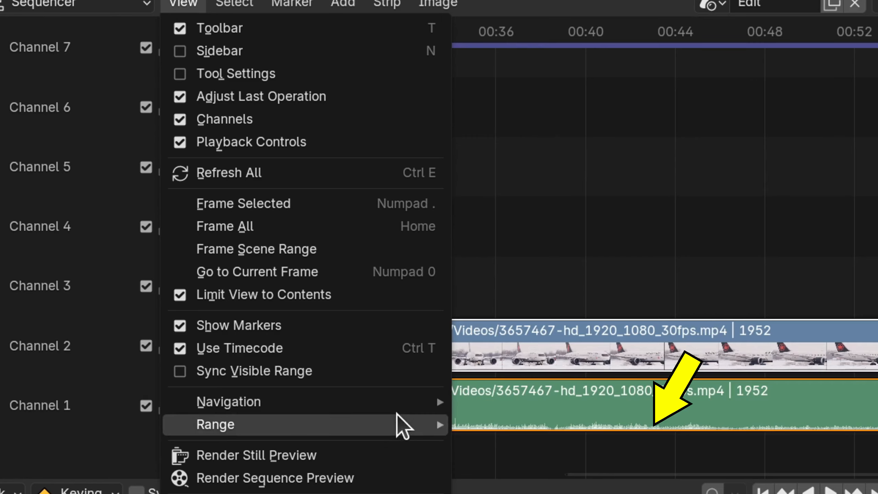
{"action": "mouse_move", "coordinate": [221, 441]}
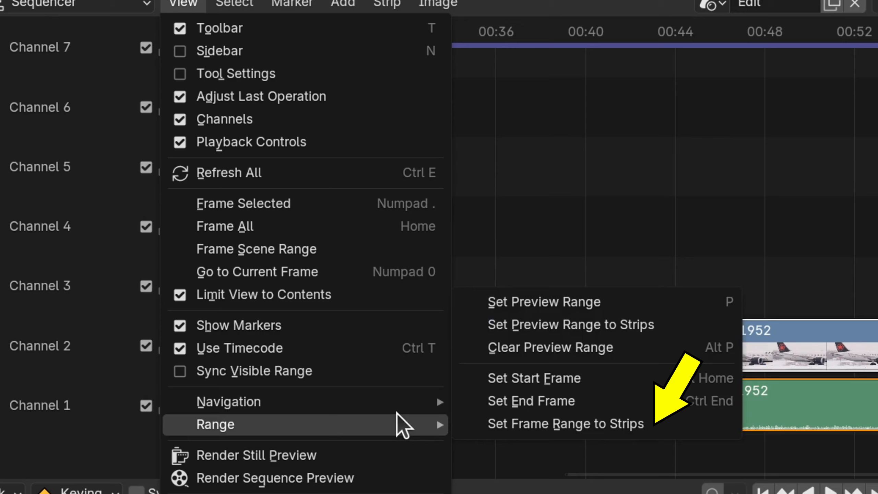
{"action": "left_click", "coordinate": [546, 430]}
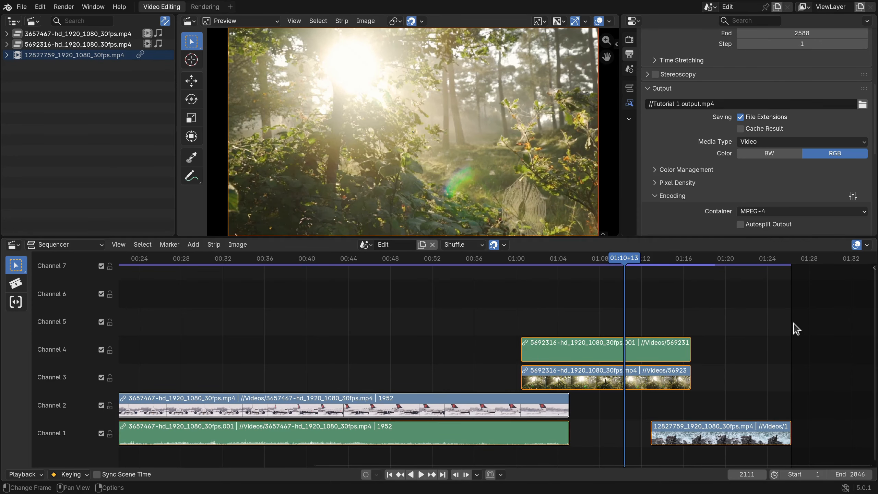
{"action": "middle_click_drag", "start_coordinate": [492, 307], "coordinate": [567, 313]}
{"action": "scroll", "coordinate": [567, 313], "scroll_direction": "down", "scroll_amount": 5}
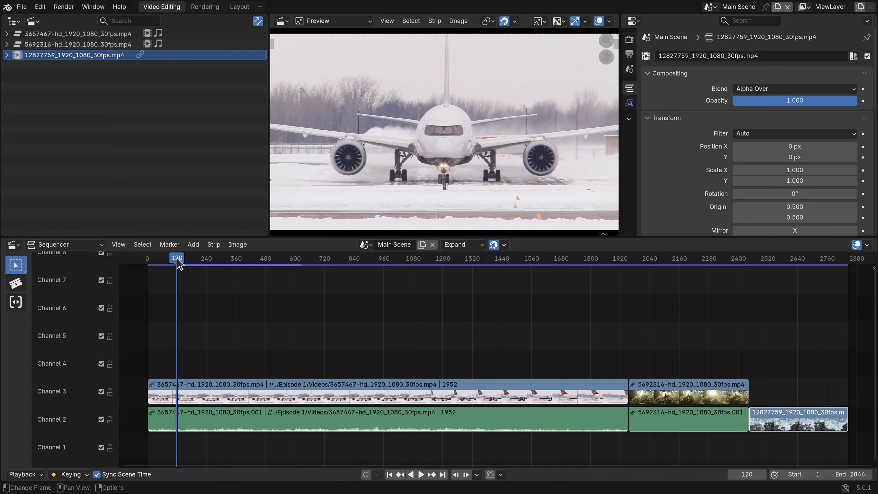
Move the playhead to frame 13 and slide the connected 3657467 video and audio strips 12 frames forward to start there
{"action": "left_click_drag", "start_coordinate": [177, 261], "coordinate": [150, 263]}
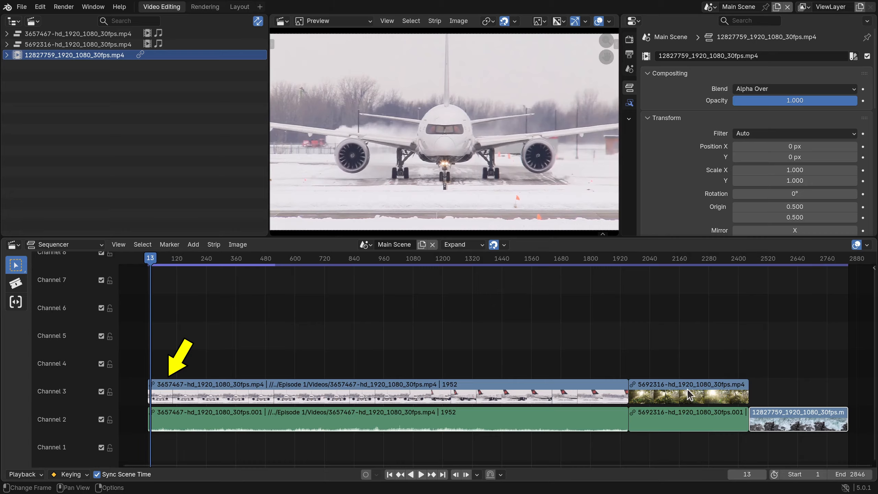
{"action": "left_click", "coordinate": [683, 425]}
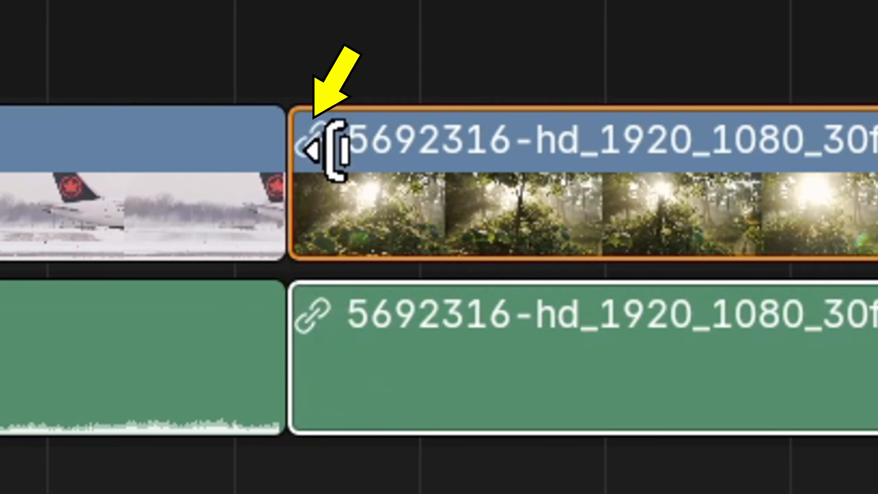
{"action": "mouse_move", "coordinate": [452, 394]}
{"action": "left_mouse_down"}
{"action": "mouse_move", "coordinate": [498, 310]}
{"action": "mouse_move", "coordinate": [458, 401]}
{"action": "mouse_move", "coordinate": [432, 388]}
{"action": "left_mouse_up"}
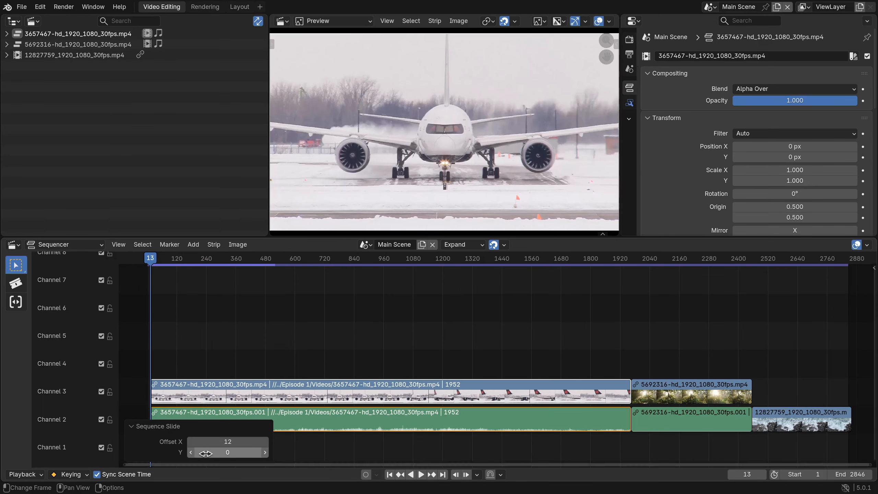
Select only the 5692316 audio strip, without its connected video, and delete it
{"action": "left_click", "coordinate": [658, 419]}
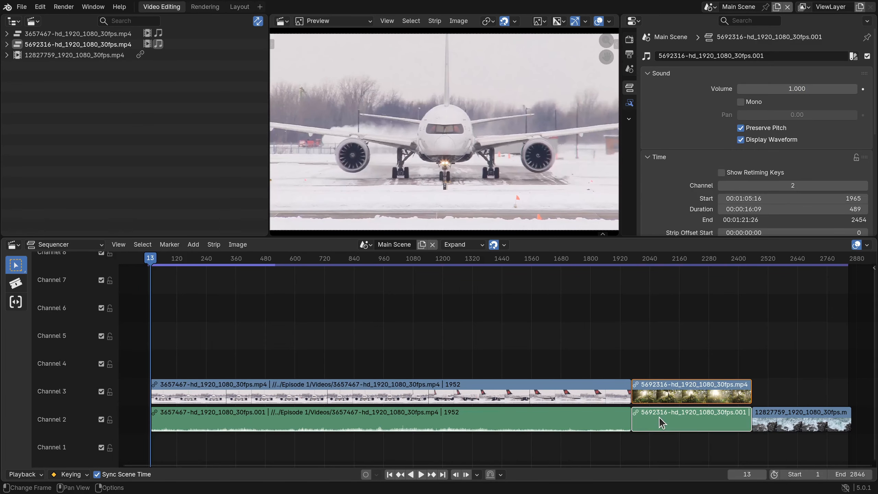
{"action": "left_click", "coordinate": [667, 415], "text": "alt"}
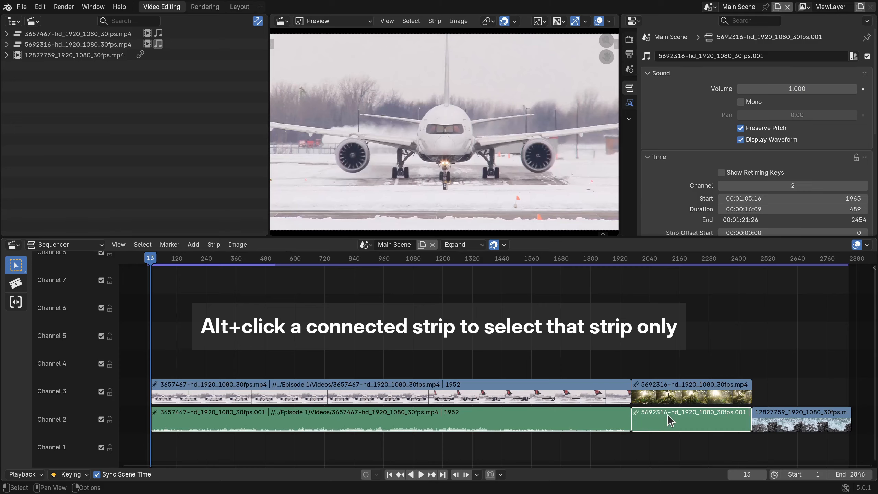
{"action": "key", "text": "Delete"}
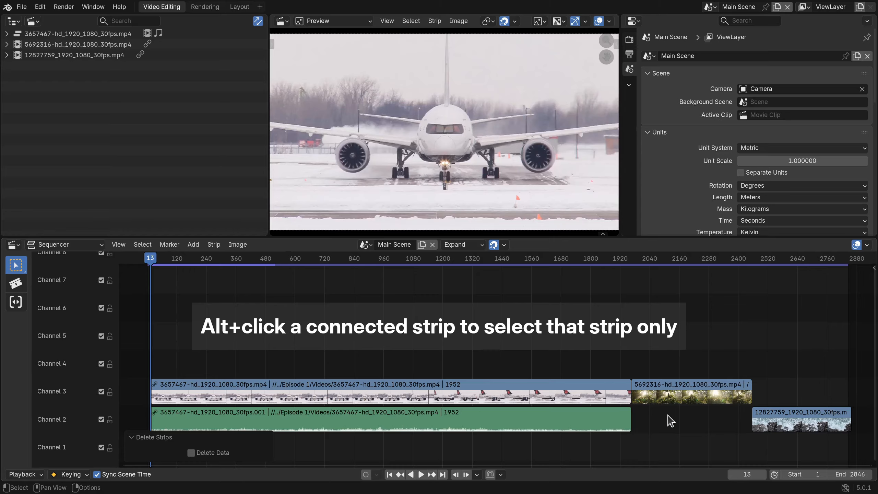
Rename the 5692316-hd_1920_1080_30fps.mp4 video strip as Forest
{"action": "left_click", "coordinate": [682, 398]}
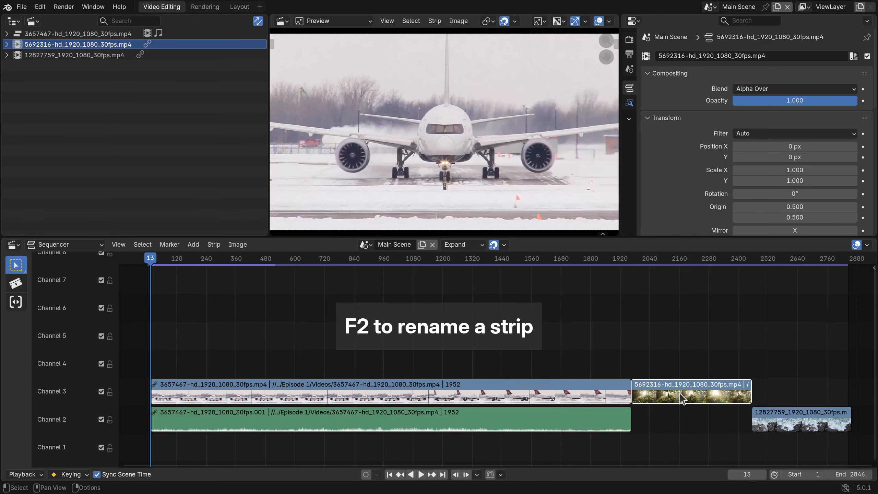
{"action": "key", "text": "F2"}
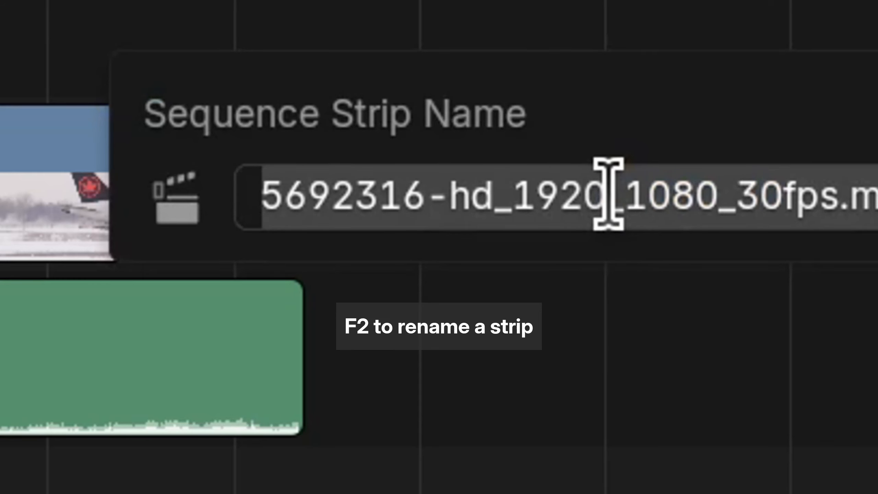
{"action": "type", "text": "Forest"}
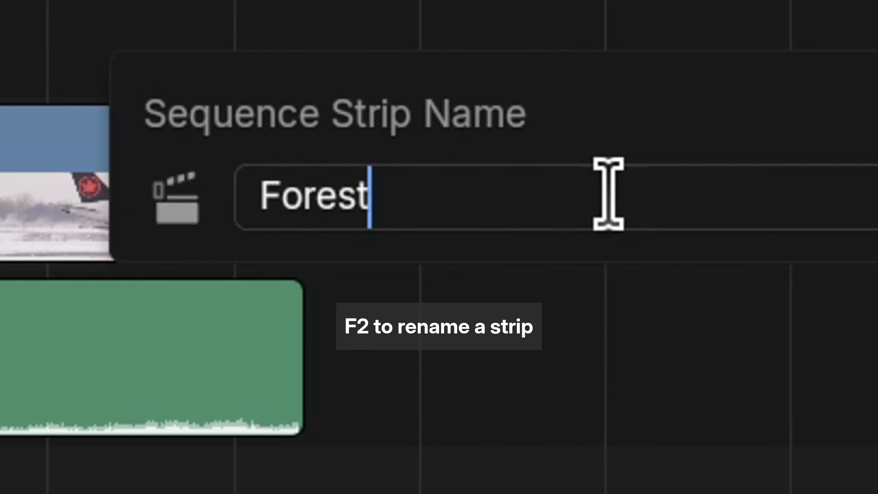
{"action": "key", "text": "Return"}
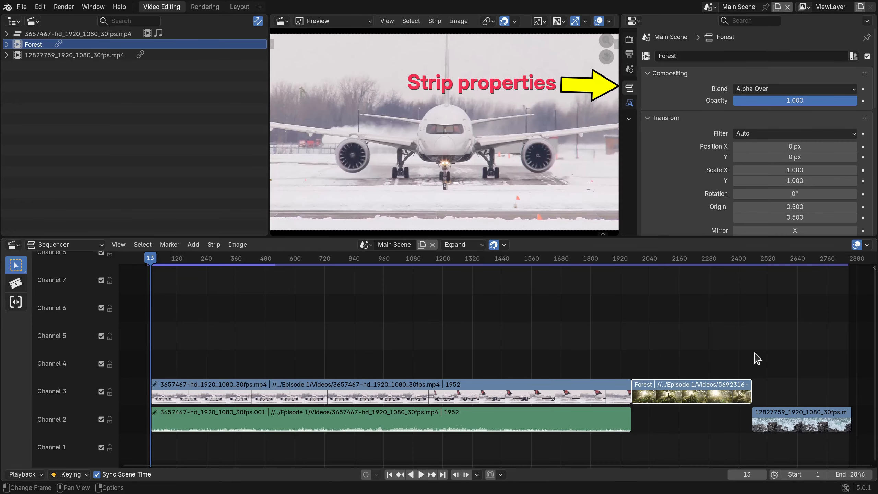
Rename the 12827759_1920_1080_30fps.mp4 strip as Ocean in its strip properties
{"action": "left_click", "coordinate": [774, 424]}
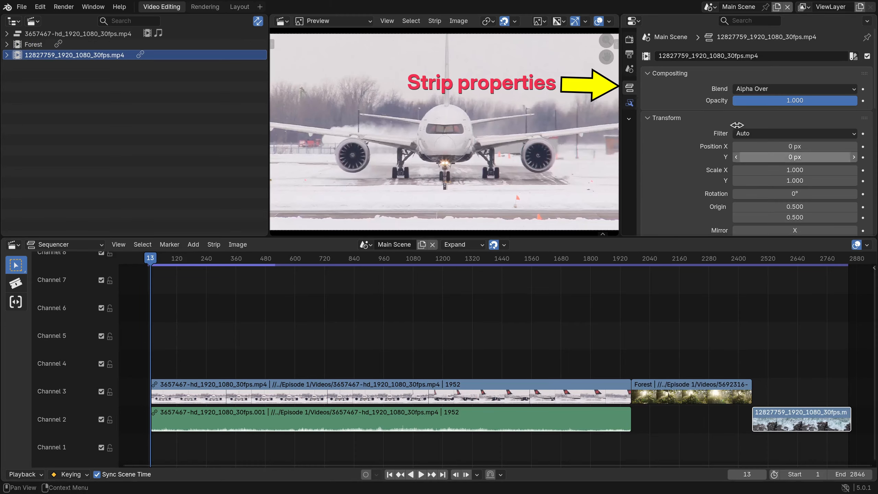
{"action": "left_click", "coordinate": [769, 56]}
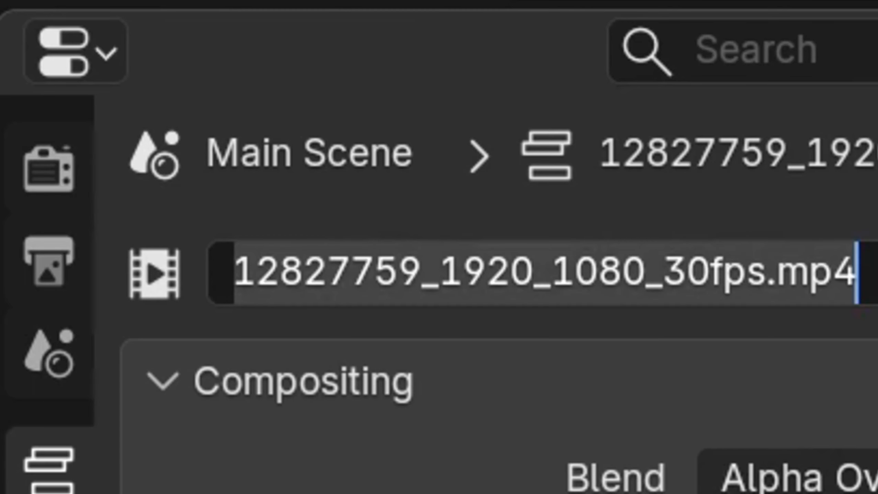
{"action": "type", "text": "Ocean"}
{"action": "key", "text": "Return"}
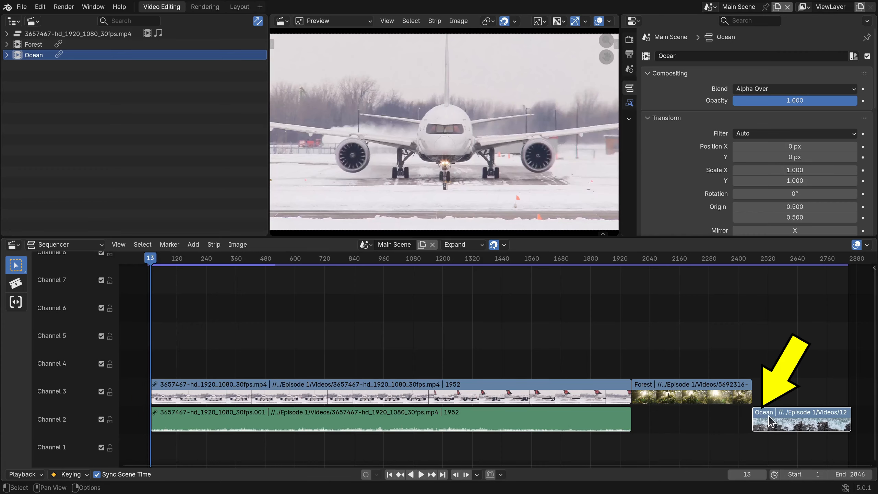
Expand the connected 3657467 strips' group in the outliner and rename the video strip as Airplane
{"action": "left_click", "coordinate": [201, 388]}
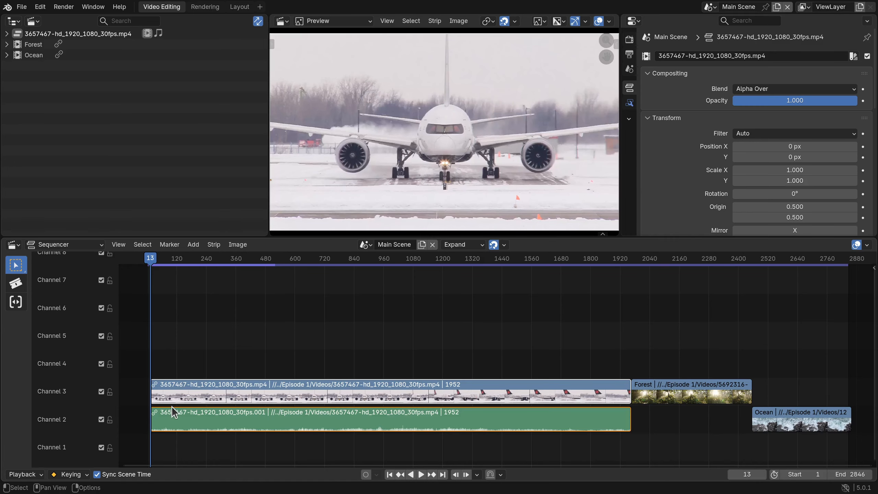
{"action": "left_click", "coordinate": [7, 34]}
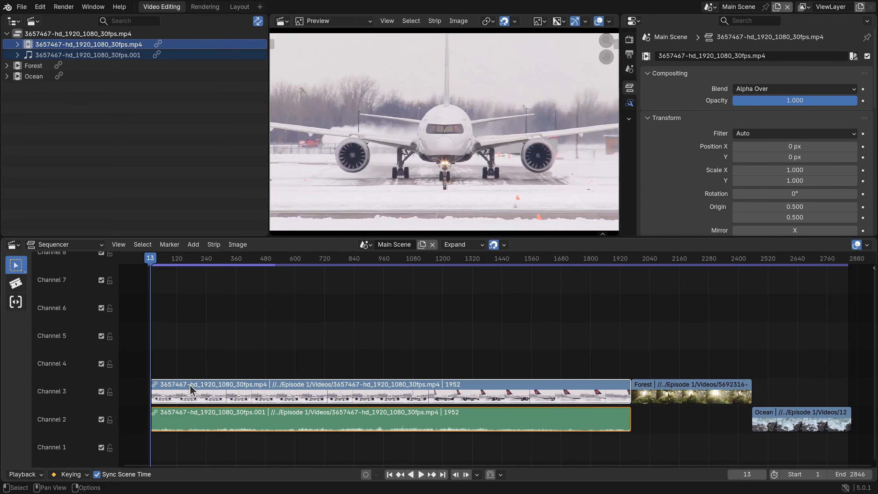
{"action": "key", "text": "F2"}
{"action": "type", "text": "Airplane"}
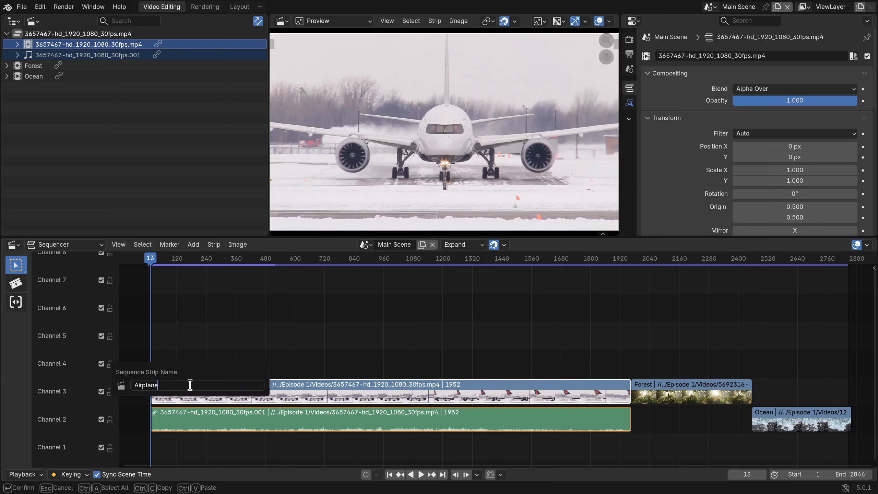
{"action": "key", "text": "Return"}
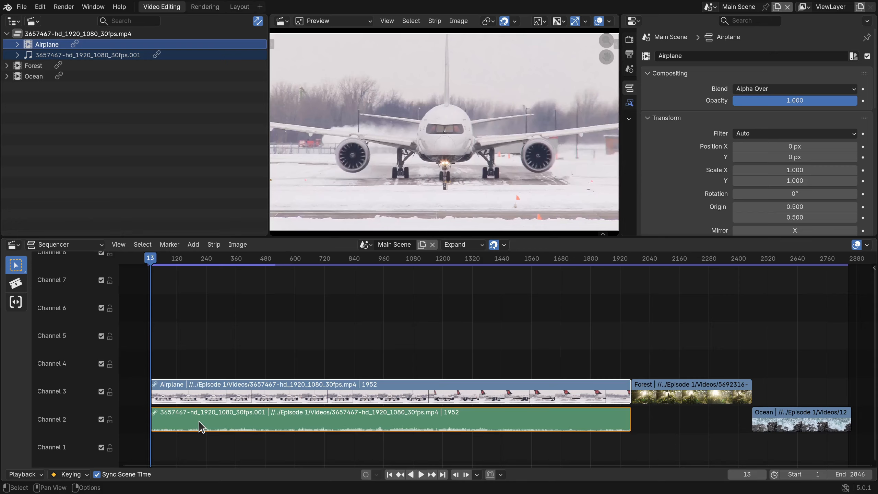
Make the connected 3657467 audio strip active and rename it as Airplane.001
{"action": "left_click", "coordinate": [39, 47]}
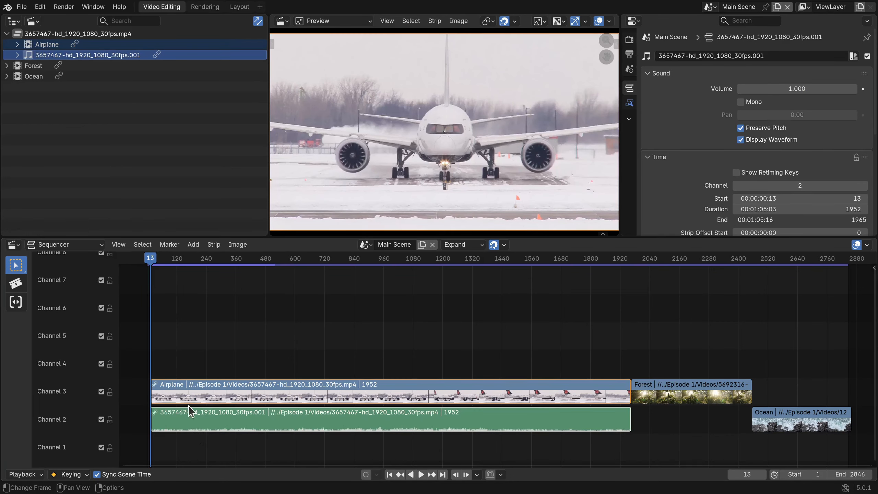
{"action": "key", "text": "F2"}
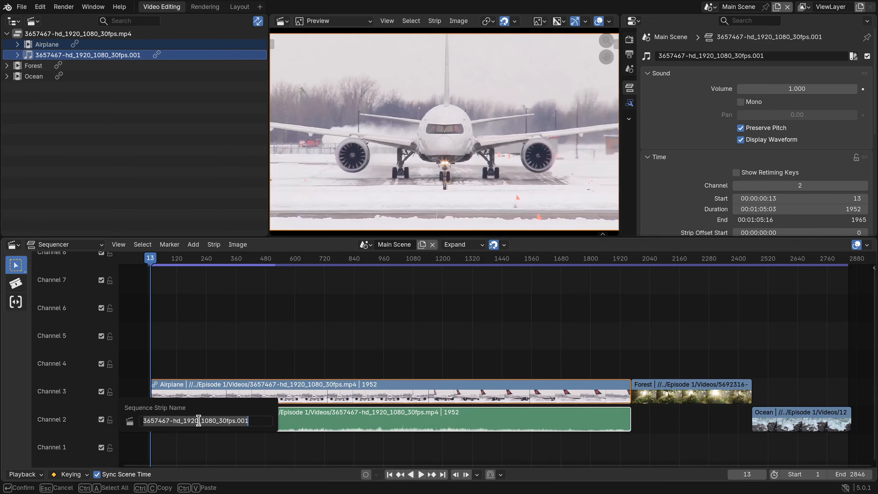
{"action": "type", "text": "Airplane.001"}
{"action": "key", "text": "Return"}
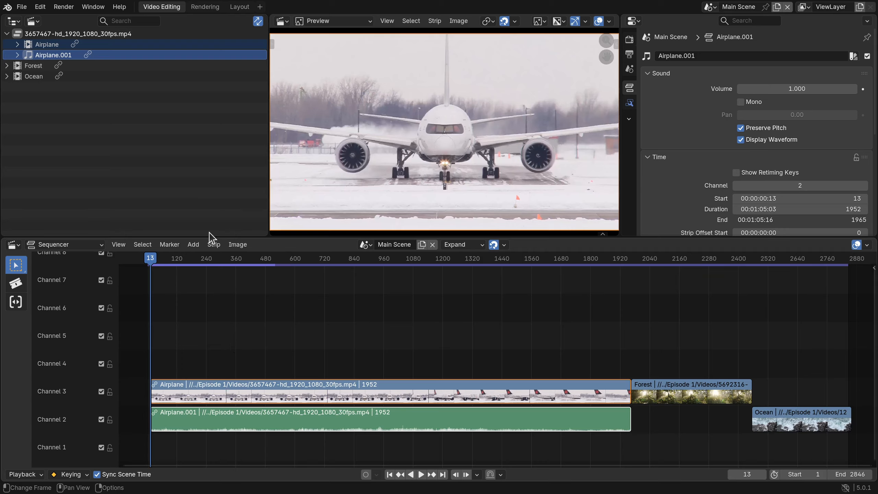
Select the Ocean strip from the outliner, frame it in the sequencer and scrub through it, leaving the playhead at frame 2612
{"action": "left_click", "coordinate": [37, 78]}
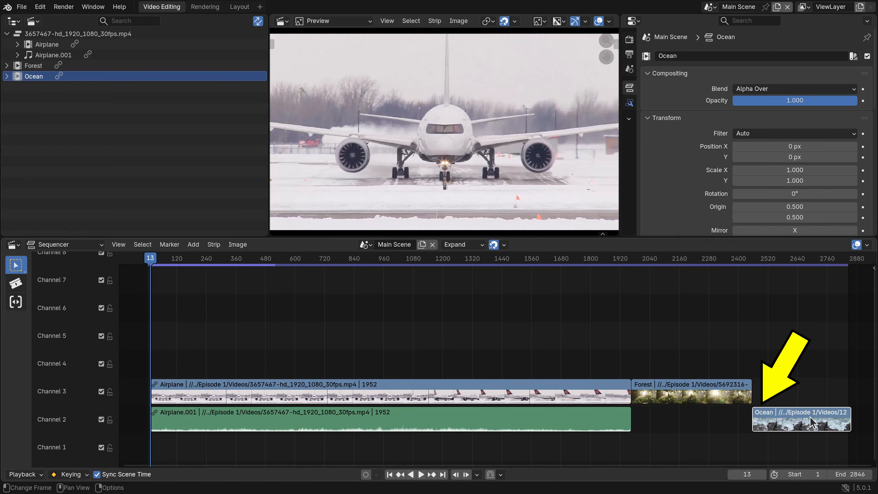
{"action": "key", "text": "KP_Decimal"}
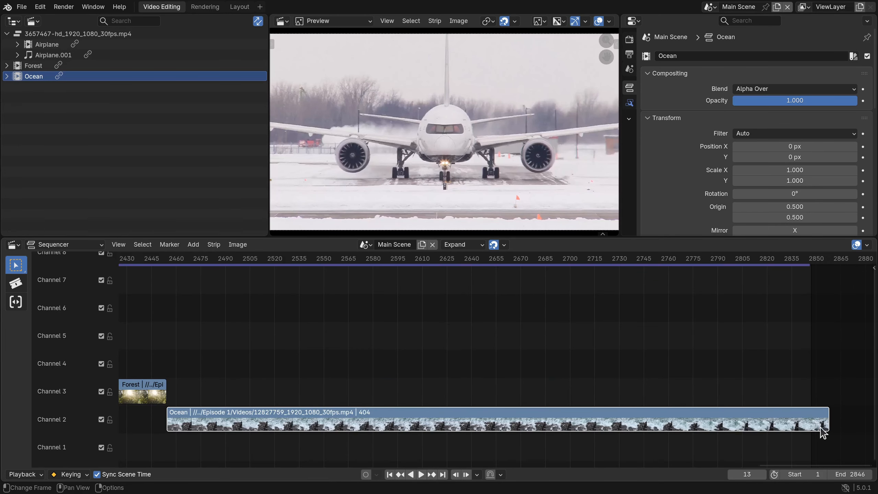
{"action": "left_click", "coordinate": [434, 264]}
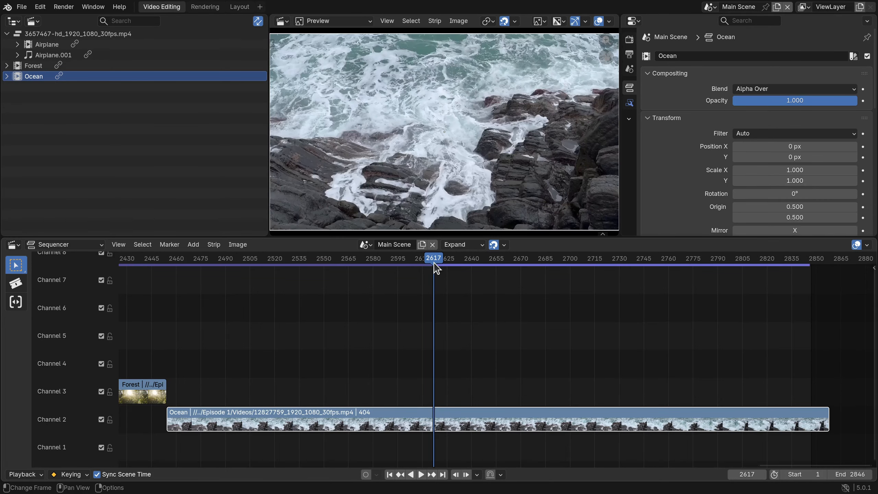
{"action": "left_click_drag", "start_coordinate": [435, 264], "coordinate": [782, 276]}
{"action": "key", "text": "Escape"}
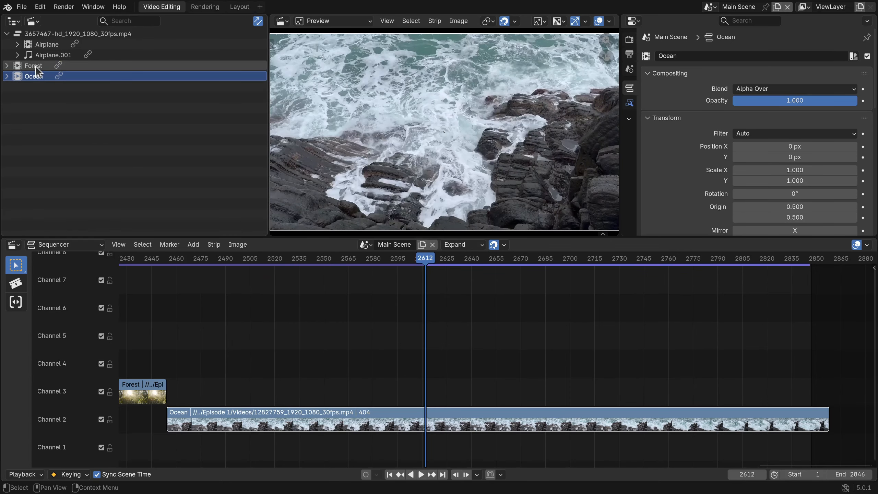
Select the Forest strip from the outliner, frame it in the sequencer and scrub the playhead to frame 2126
{"action": "left_click", "coordinate": [35, 65]}
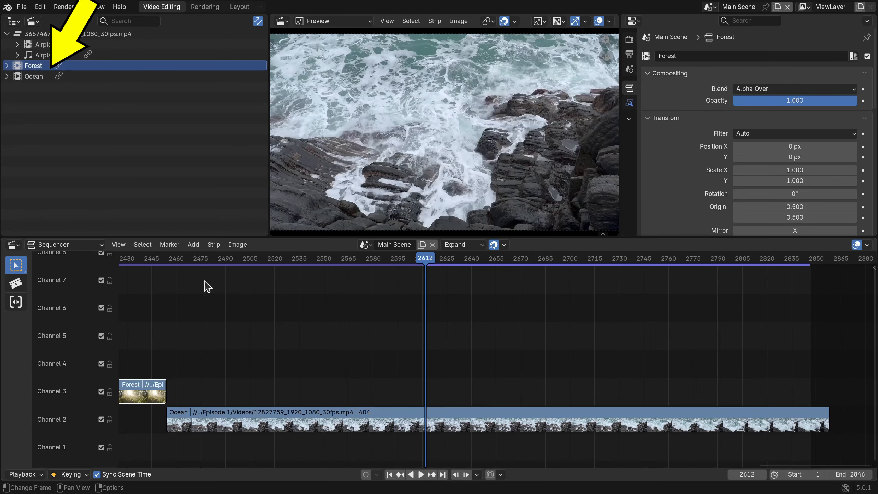
{"action": "key", "text": "KP_Decimal"}
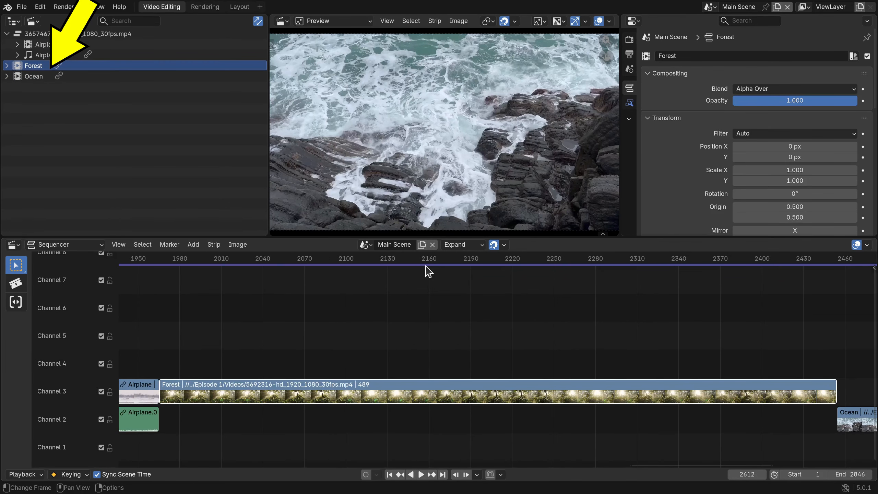
{"action": "mouse_move", "coordinate": [427, 267]}
{"action": "left_mouse_down"}
{"action": "mouse_move", "coordinate": [298, 262]}
{"action": "mouse_move", "coordinate": [695, 273]}
{"action": "mouse_move", "coordinate": [383, 276]}
{"action": "left_mouse_up"}
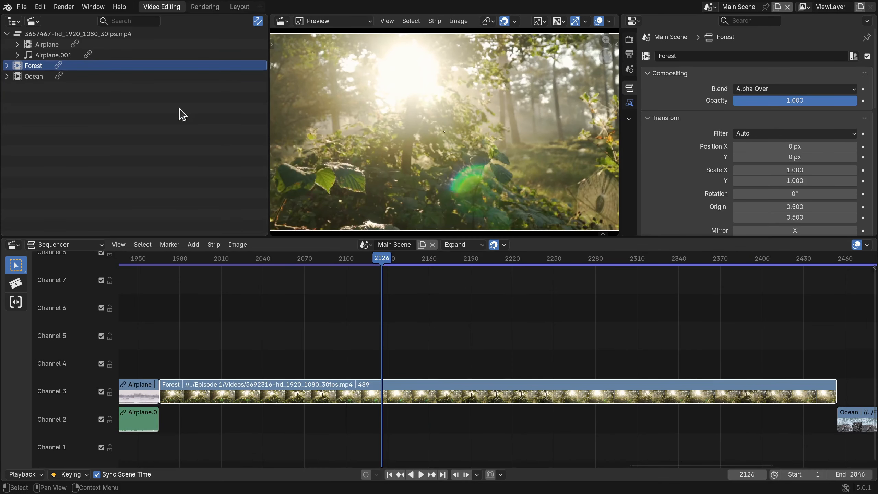
Search the outliner for "airplane", then select and frame the Airplane video strip and scrub the playhead to frame 512
{"action": "left_click", "coordinate": [128, 22]}
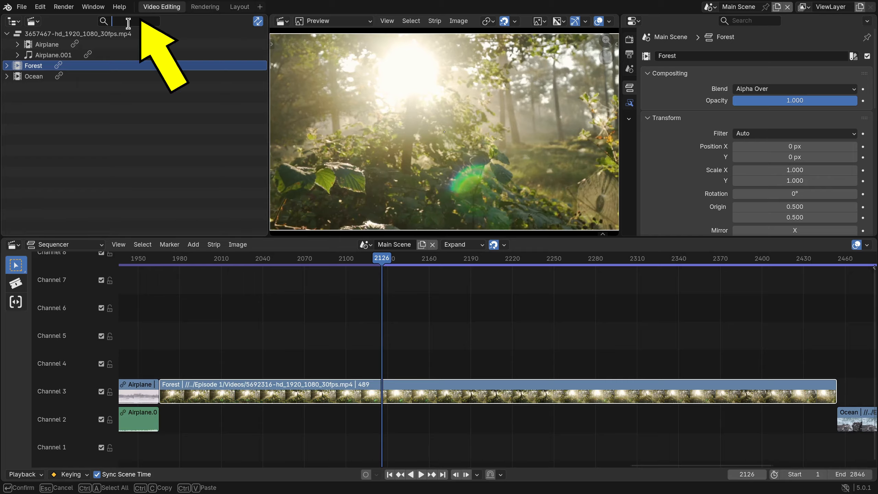
{"action": "type", "text": "airplane"}
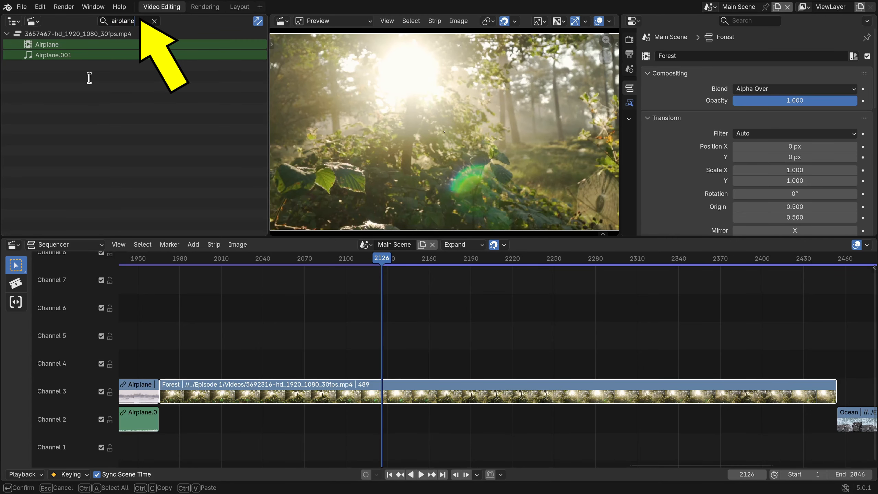
{"action": "left_click", "coordinate": [53, 44]}
{"action": "double_click", "coordinate": [53, 44]}
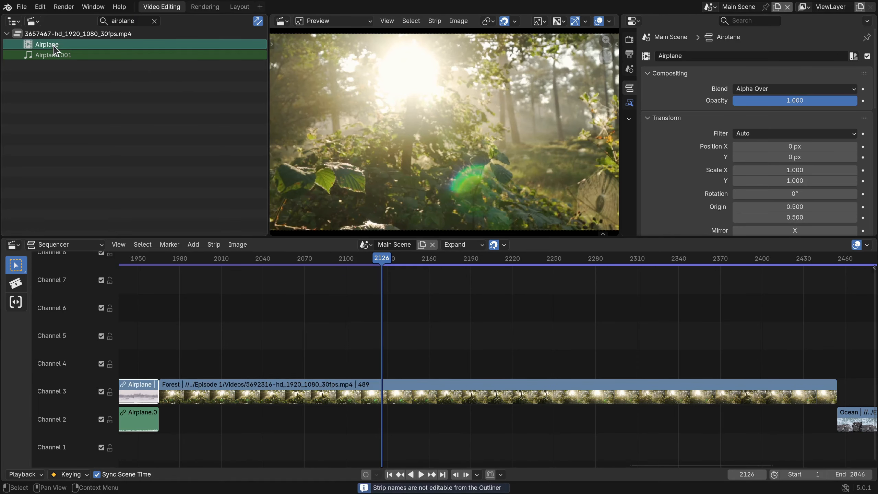
{"action": "key", "text": "KP_Decimal"}
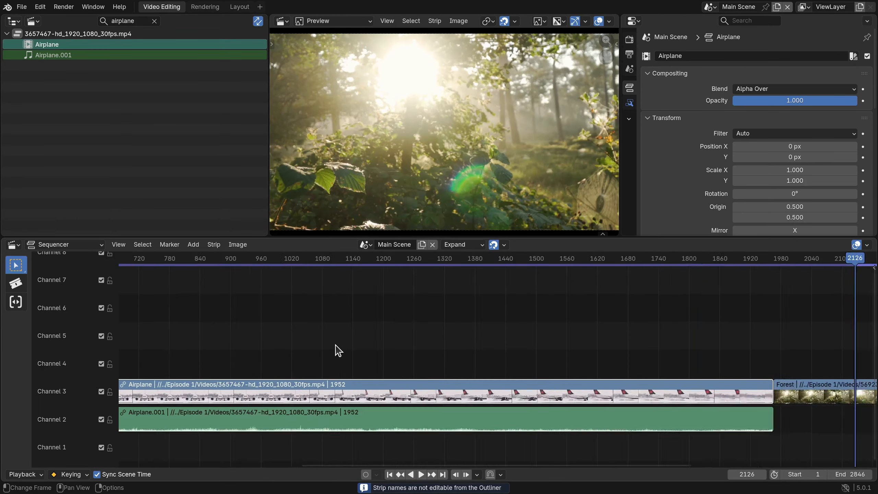
{"action": "left_click_drag", "start_coordinate": [422, 266], "coordinate": [320, 260]}
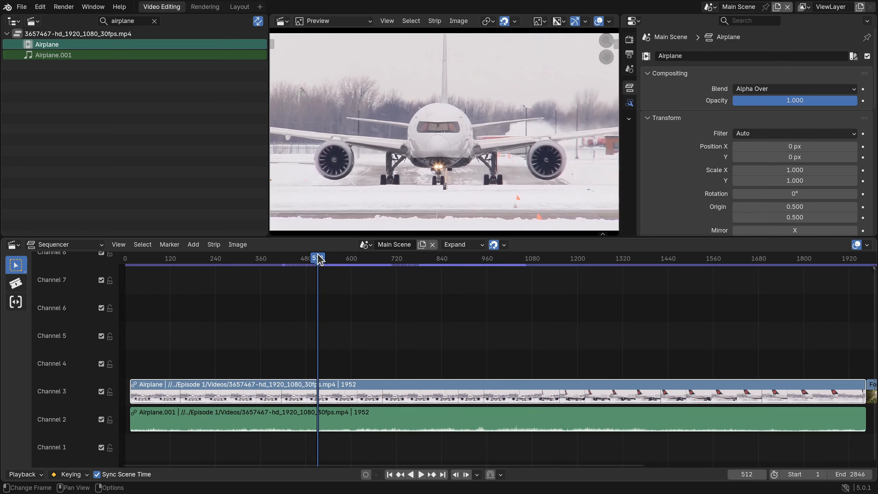